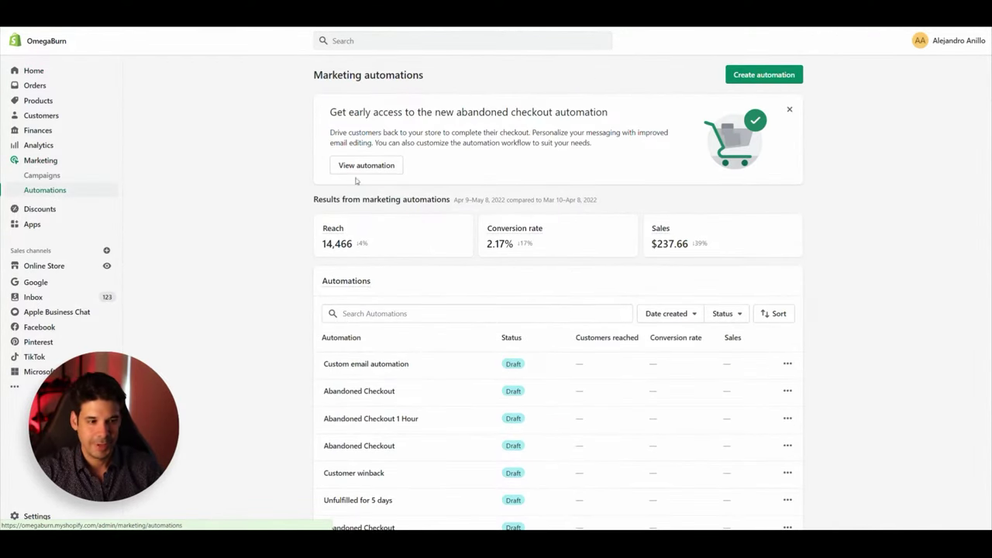
- Create a new marketing automation of the Custom email automation type
{"action": "left_click", "coordinate": [750, 78]}
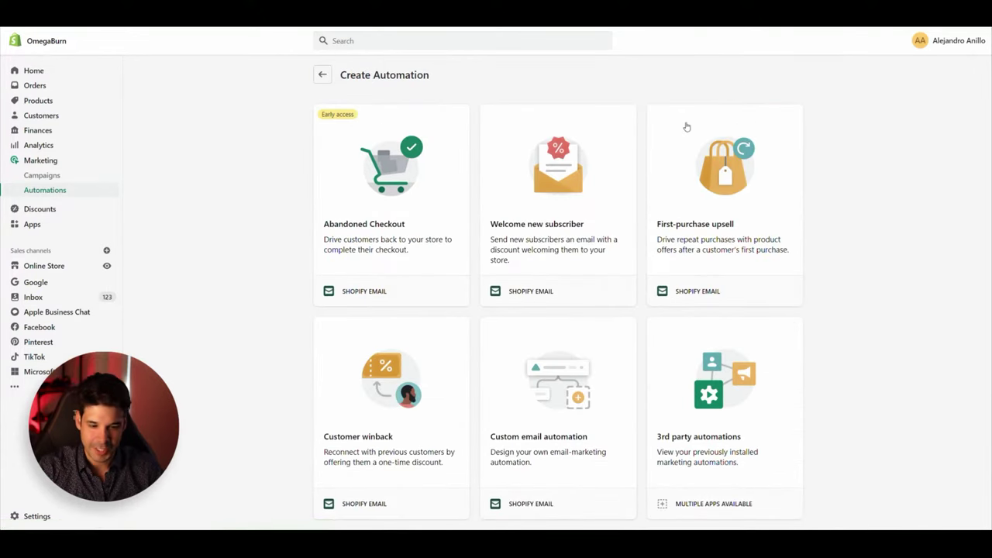
{"action": "scroll", "coordinate": [653, 216], "scroll_direction": "down", "scroll_amount": 1}
{"action": "left_click", "coordinate": [551, 385]}
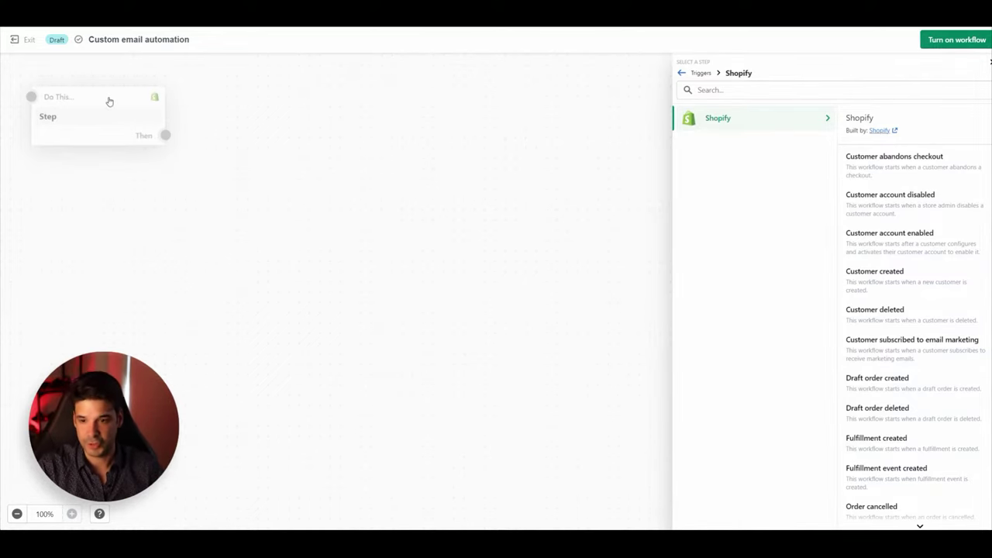
- Look through the Shopify triggers and start the workflow with Customer abandons checkout
{"action": "scroll", "coordinate": [916, 226], "scroll_direction": "down", "scroll_amount": 1}
{"action": "scroll", "coordinate": [914, 223], "scroll_direction": "down", "scroll_amount": 1}
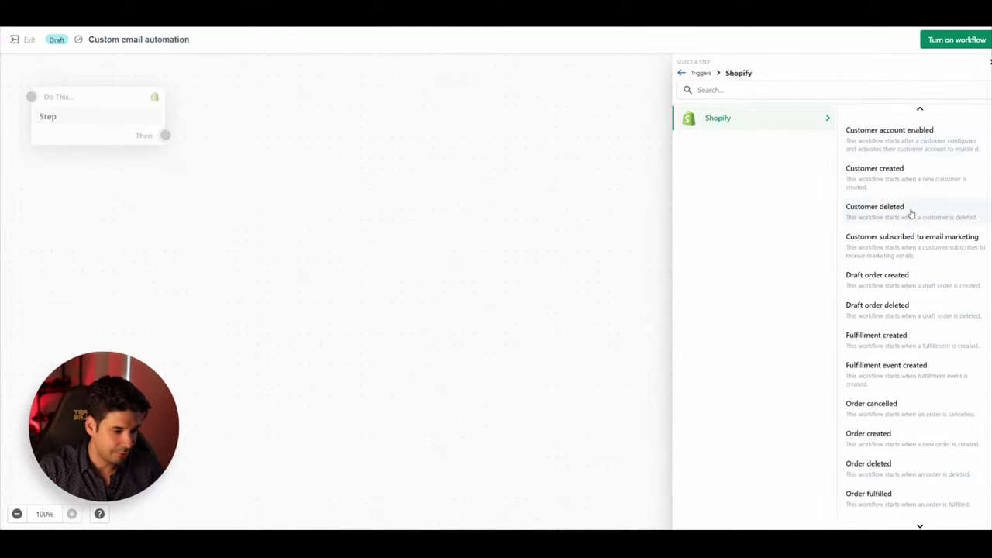
{"action": "scroll", "coordinate": [901, 199], "scroll_direction": "down", "scroll_amount": 3}
{"action": "scroll", "coordinate": [907, 232], "scroll_direction": "down", "scroll_amount": 3}
{"action": "scroll", "coordinate": [921, 302], "scroll_direction": "up", "scroll_amount": 9}
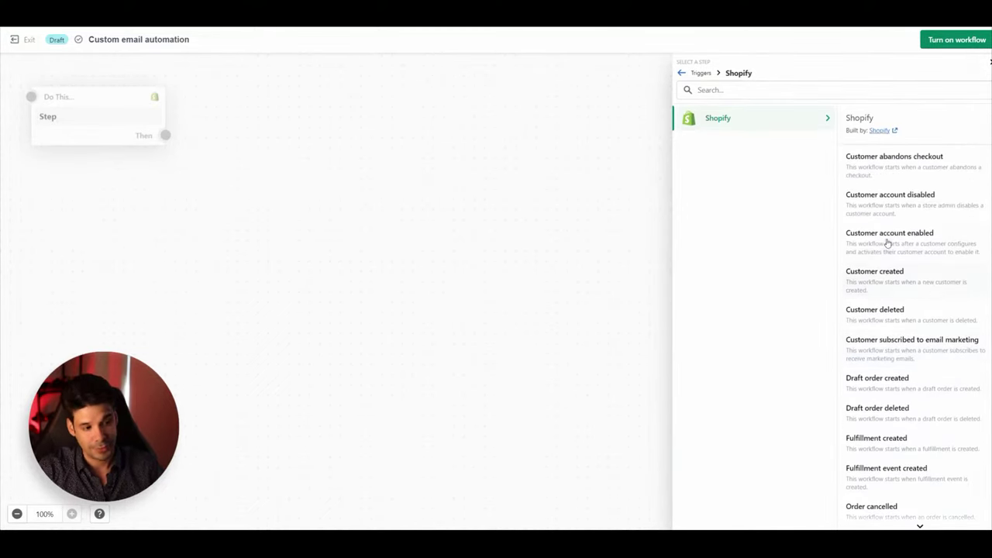
{"action": "left_click", "coordinate": [889, 168]}
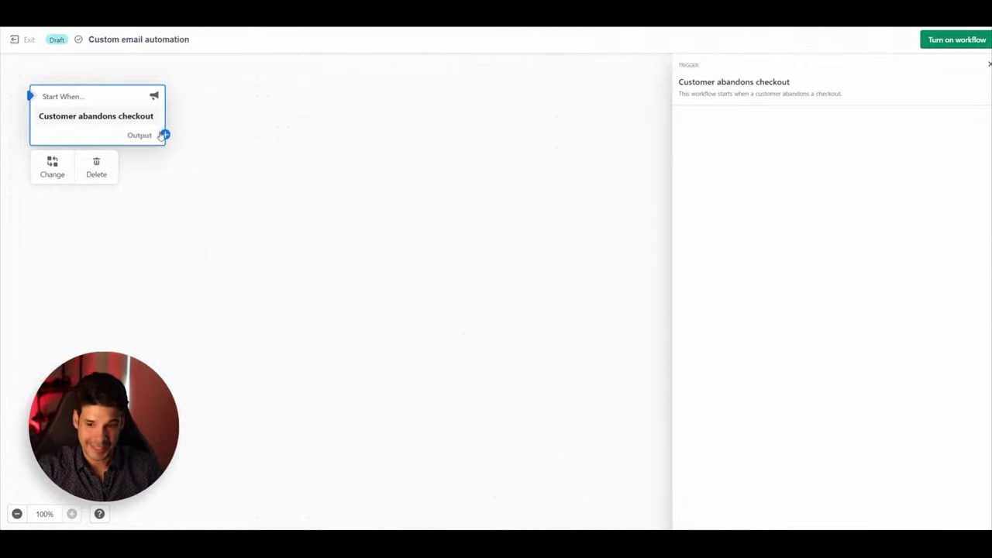
- Add a condition step to the output of the Customer abandons checkout trigger
{"action": "left_click", "coordinate": [165, 134]}
{"action": "left_click", "coordinate": [199, 134]}
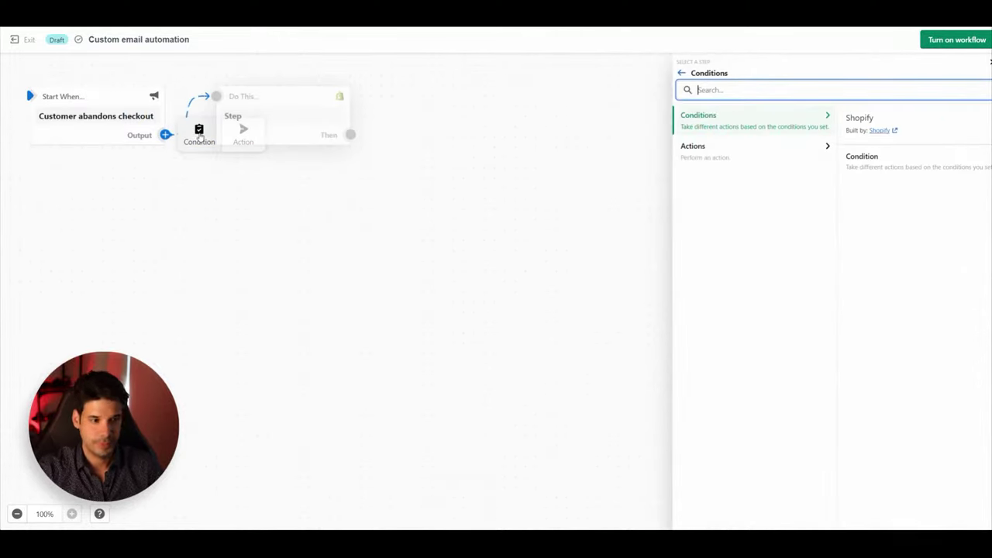
{"action": "left_click", "coordinate": [897, 160]}
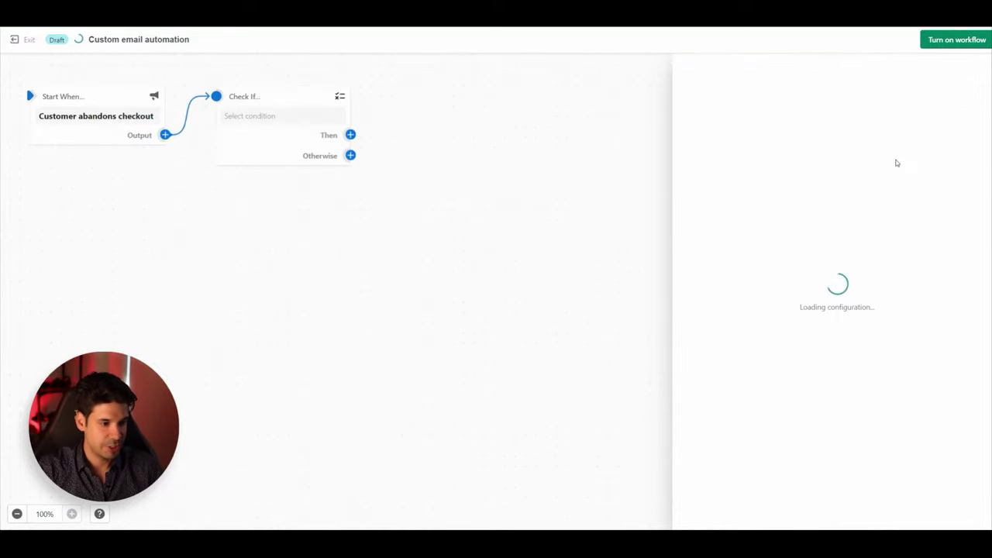
- Add a criterion to the condition using the abandoned checkout payload's totalPriceSet shopMoney amount
{"action": "left_click", "coordinate": [705, 185]}
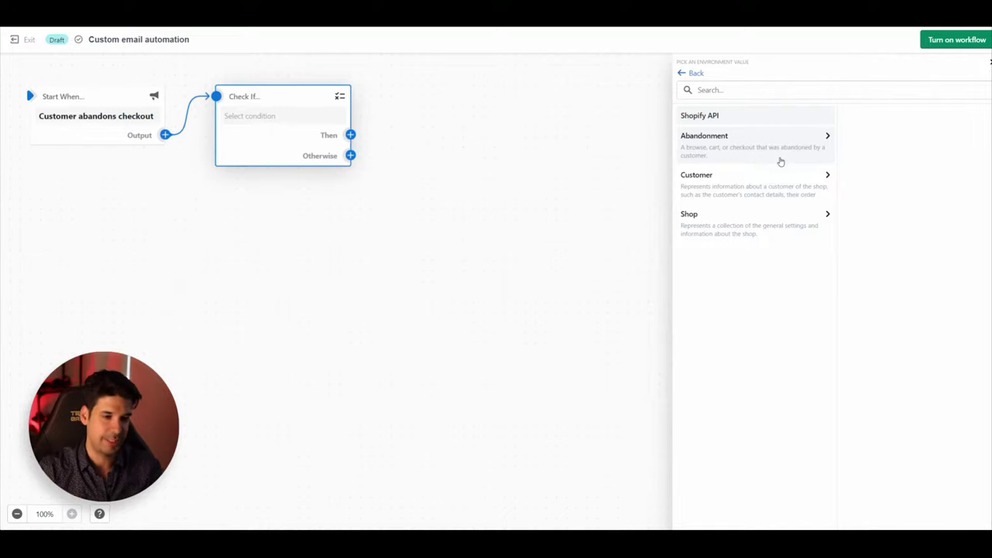
{"action": "left_click", "coordinate": [752, 149]}
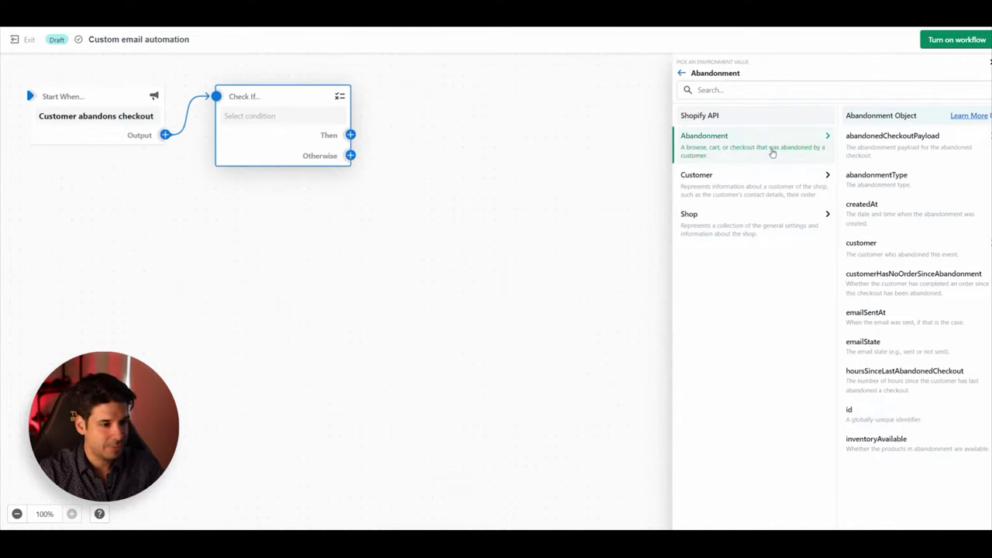
{"action": "left_click", "coordinate": [898, 146]}
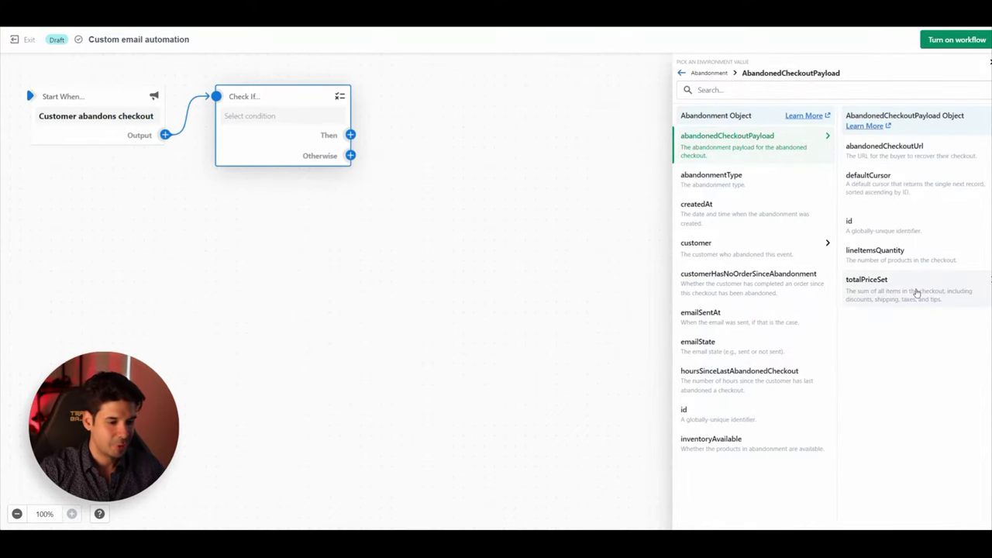
{"action": "left_click", "coordinate": [916, 291]}
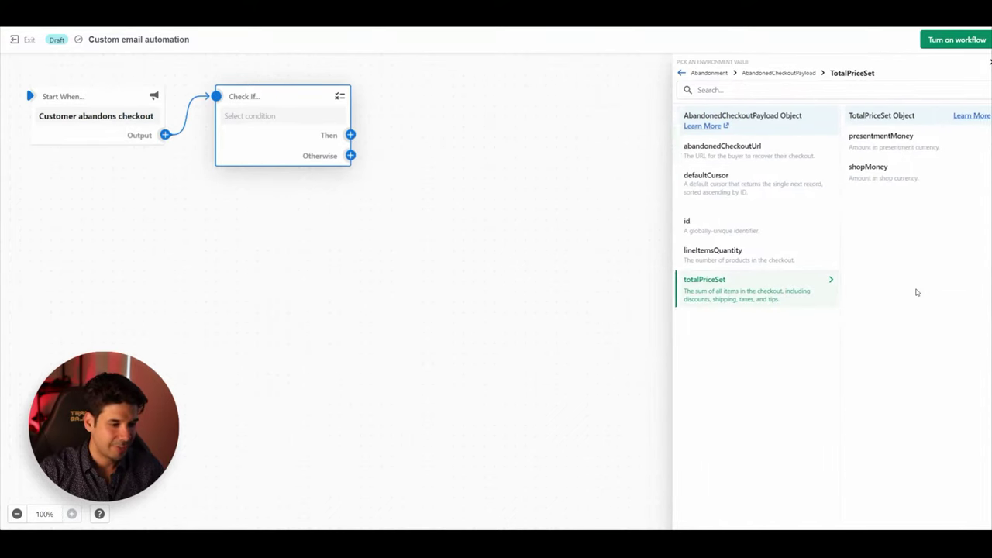
{"action": "left_click", "coordinate": [899, 172]}
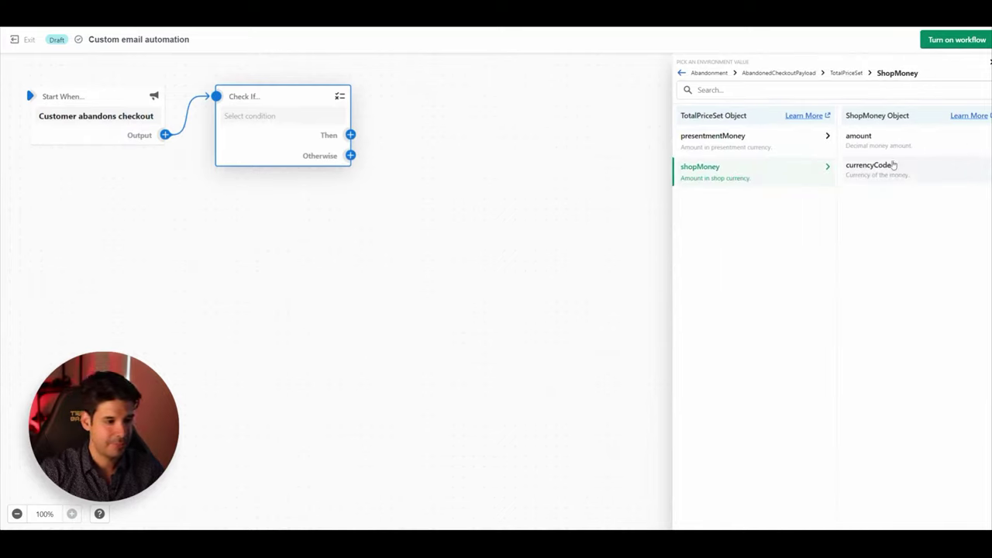
{"action": "left_click", "coordinate": [879, 146]}
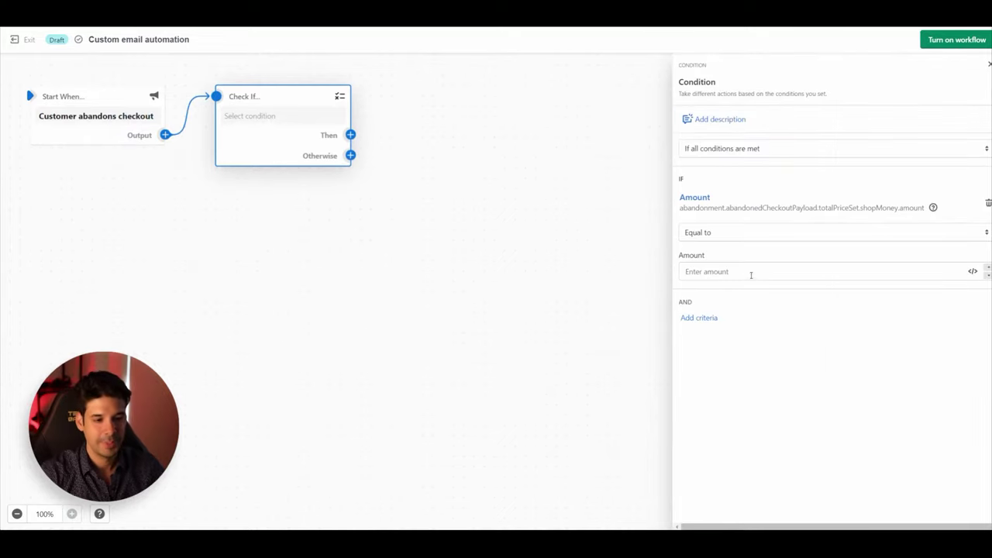
- Require the checkout amount to be greater than 0 and close the condition's settings
{"action": "left_click", "coordinate": [736, 234]}
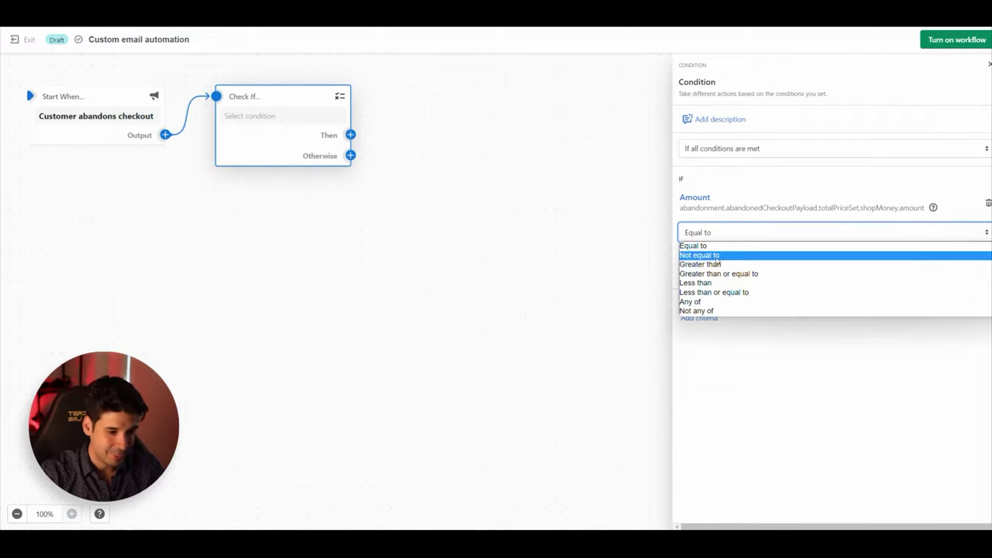
{"action": "left_click", "coordinate": [710, 260]}
{"action": "left_click", "coordinate": [713, 271]}
{"action": "type", "text": "0"}
{"action": "left_click", "coordinate": [762, 317]}
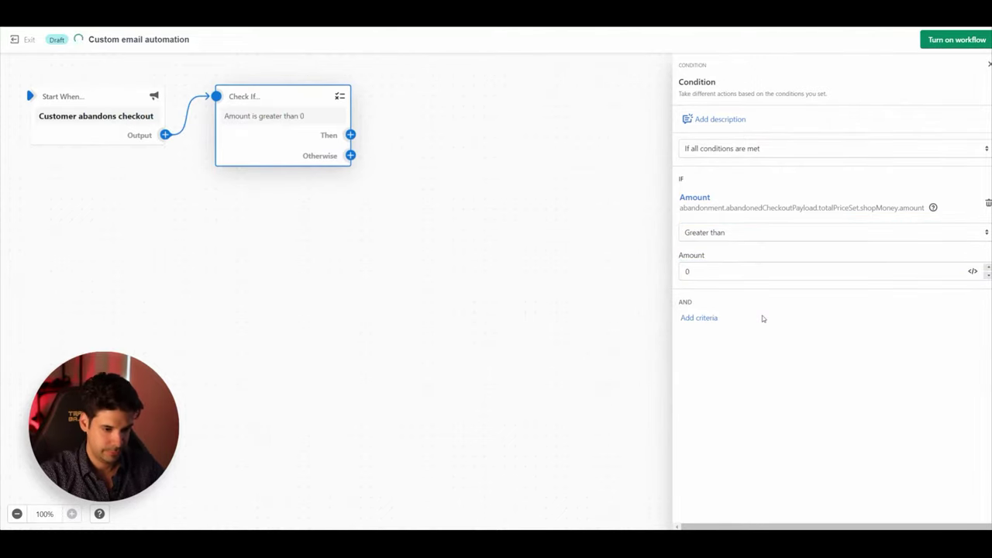
{"action": "left_click", "coordinate": [445, 214]}
- Find the Wait action and add it to the Then branch of the amount condition
{"action": "mouse_move", "coordinate": [46, 116]}
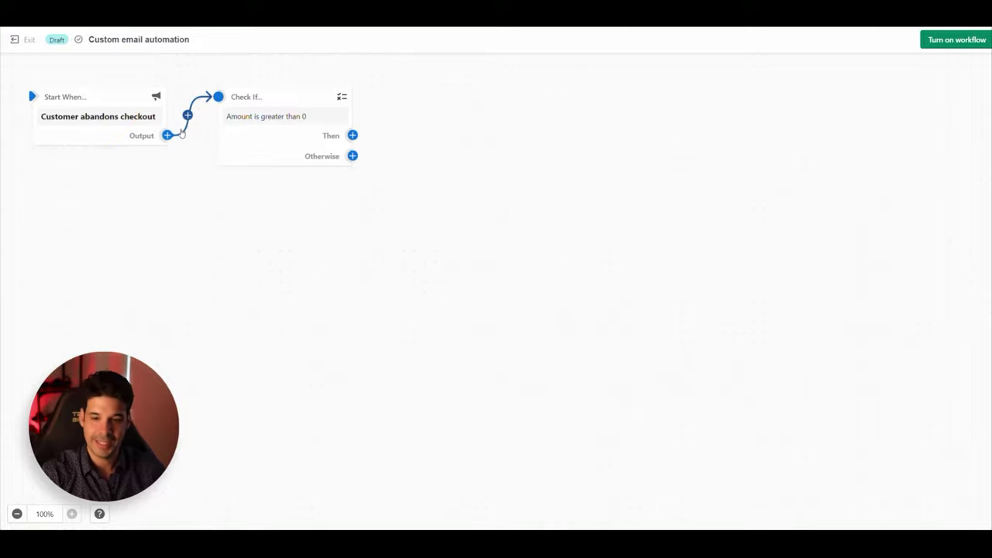
{"action": "mouse_move", "coordinate": [244, 141]}
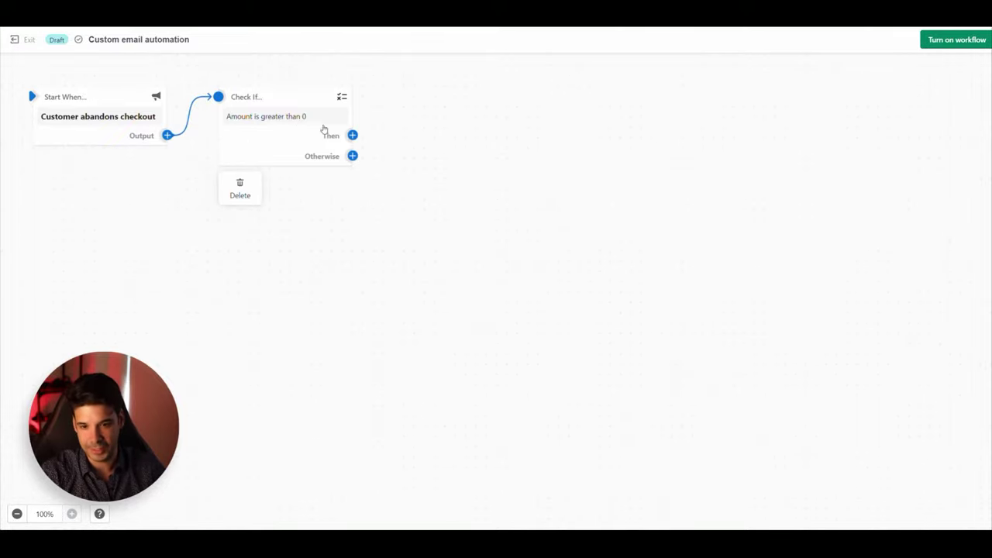
{"action": "left_click", "coordinate": [352, 136]}
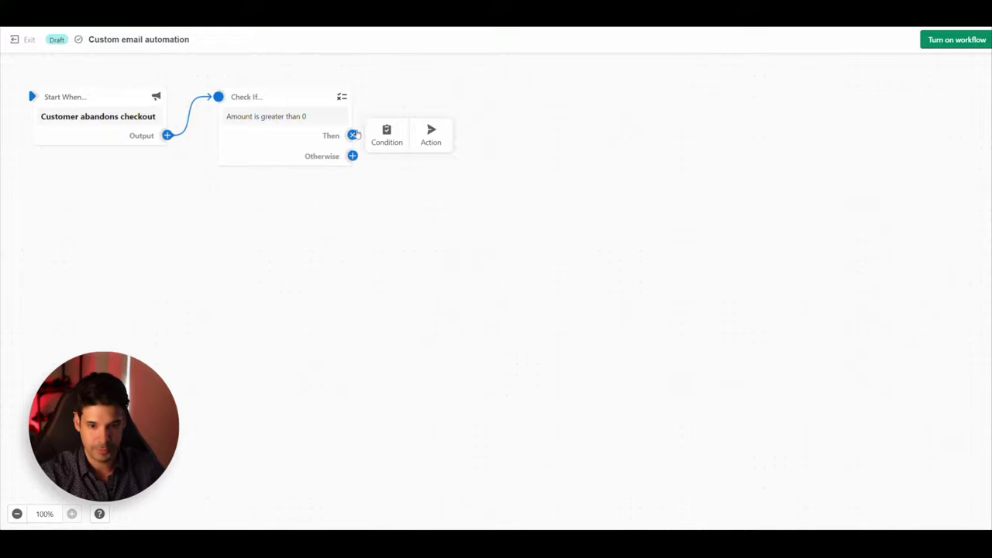
{"action": "left_click", "coordinate": [431, 138]}
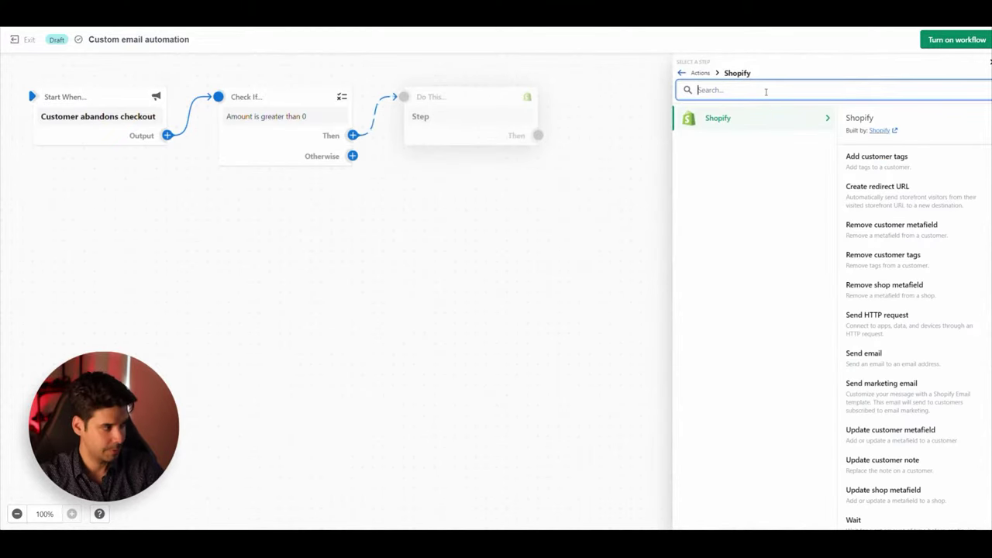
{"action": "type", "text": "wait"}
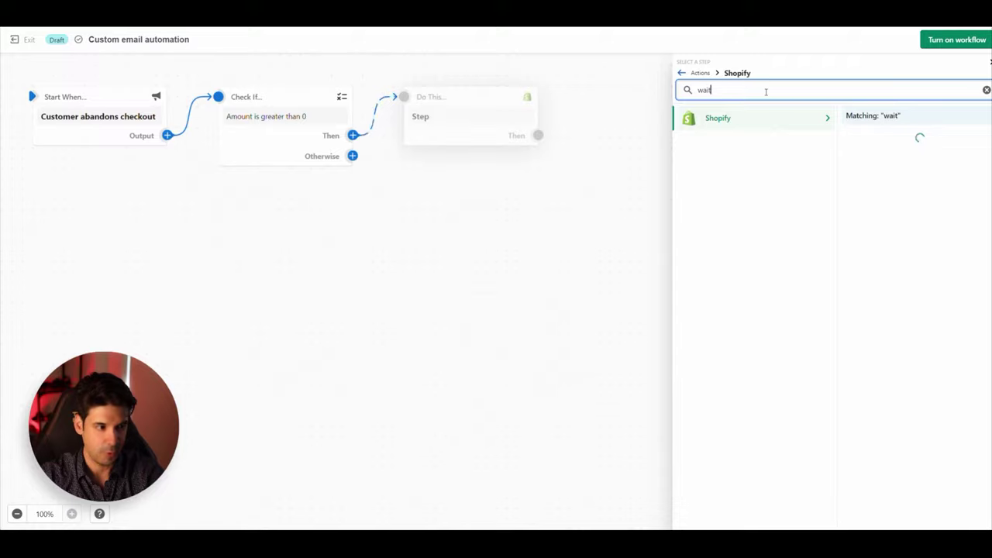
{"action": "left_click", "coordinate": [861, 186]}
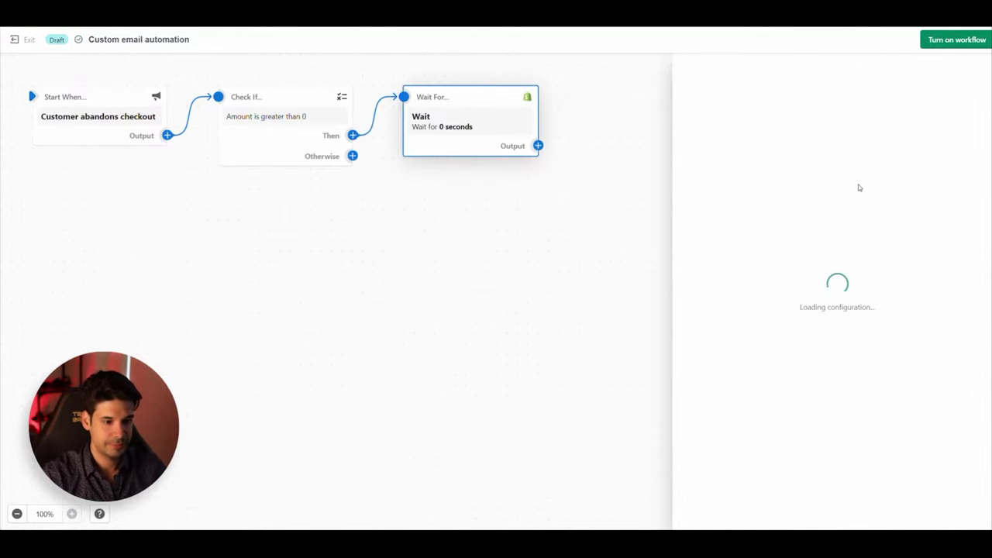
- Set the Wait step's duration to 1 hour and close its settings
{"action": "left_click", "coordinate": [750, 163]}
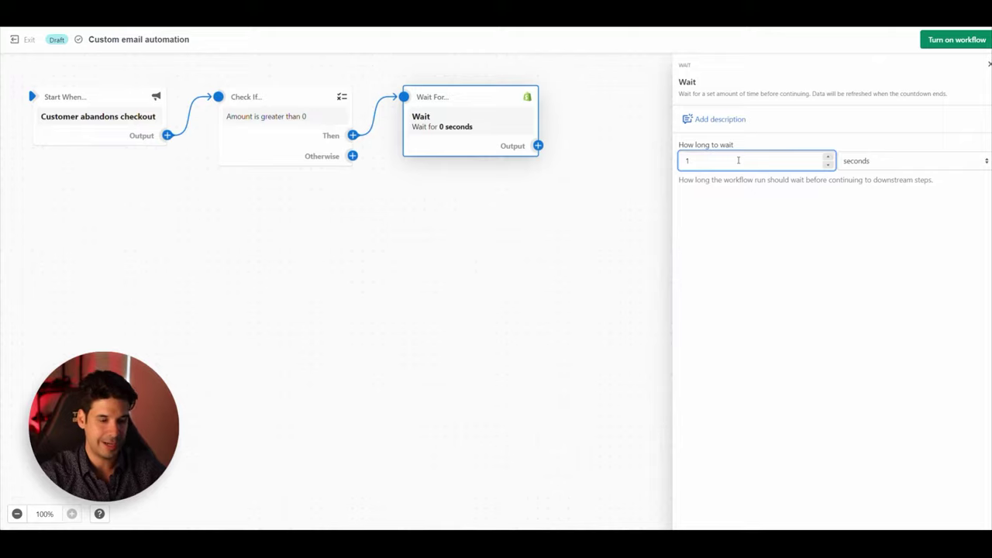
{"action": "left_click", "coordinate": [890, 161]}
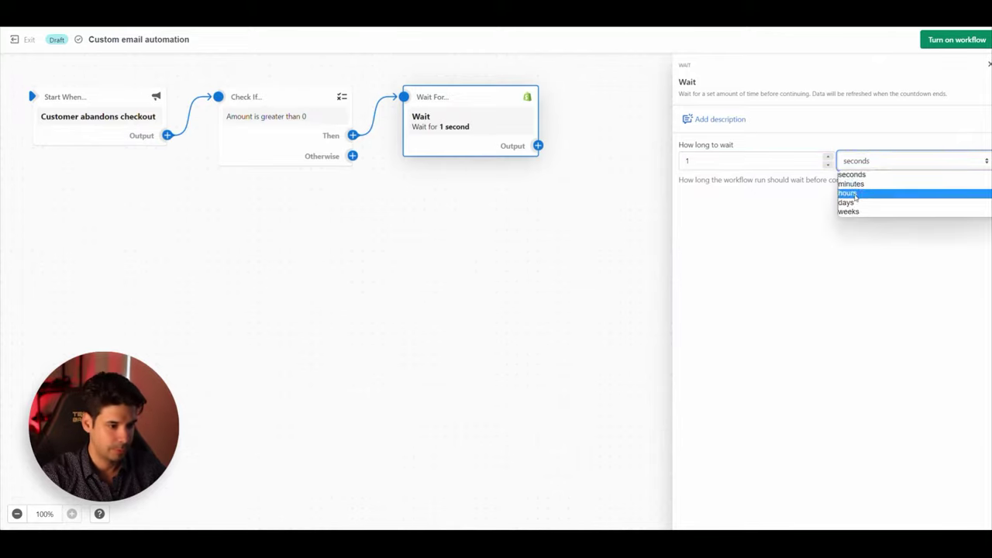
{"action": "left_click", "coordinate": [856, 194]}
{"action": "left_click", "coordinate": [645, 190]}
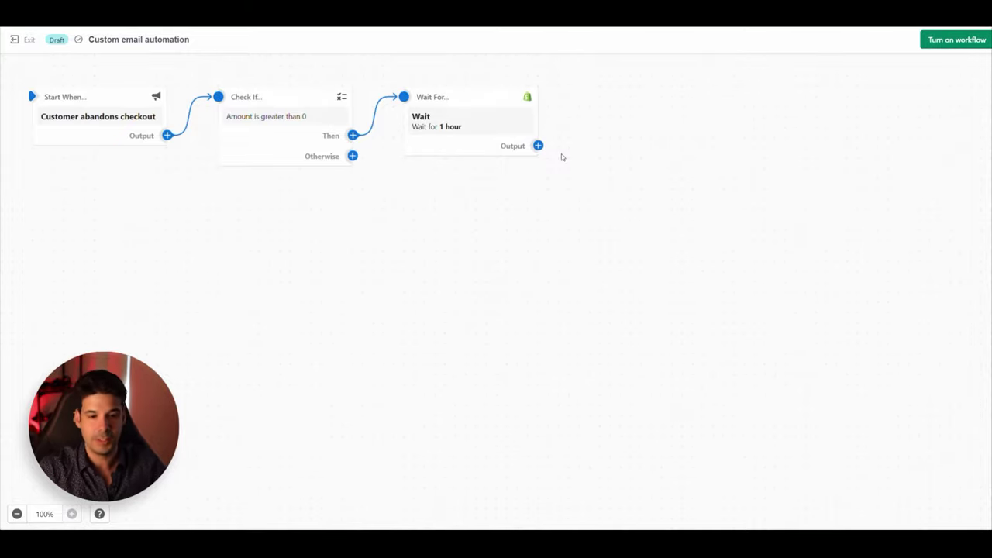
- Add a condition after the Wait step that checks whether the abandonment's customerHasNoOrderSinceAbandonment is equal to True
{"action": "left_click", "coordinate": [538, 145]}
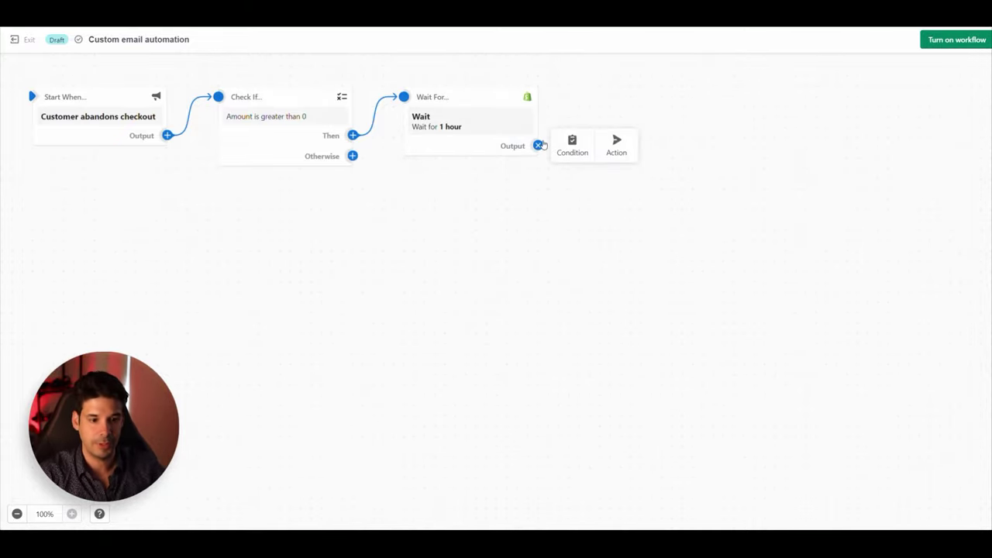
{"action": "left_click", "coordinate": [579, 148]}
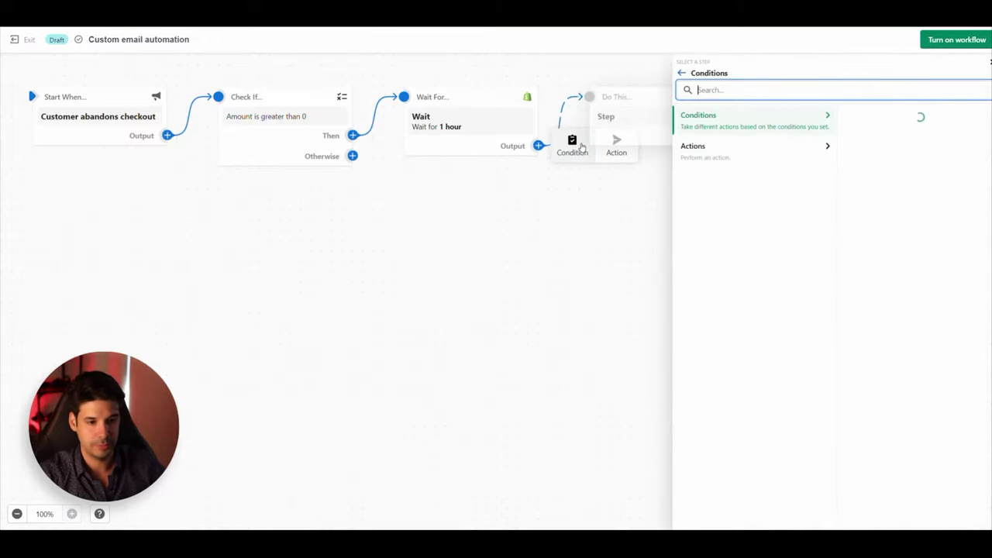
{"action": "left_click", "coordinate": [703, 179]}
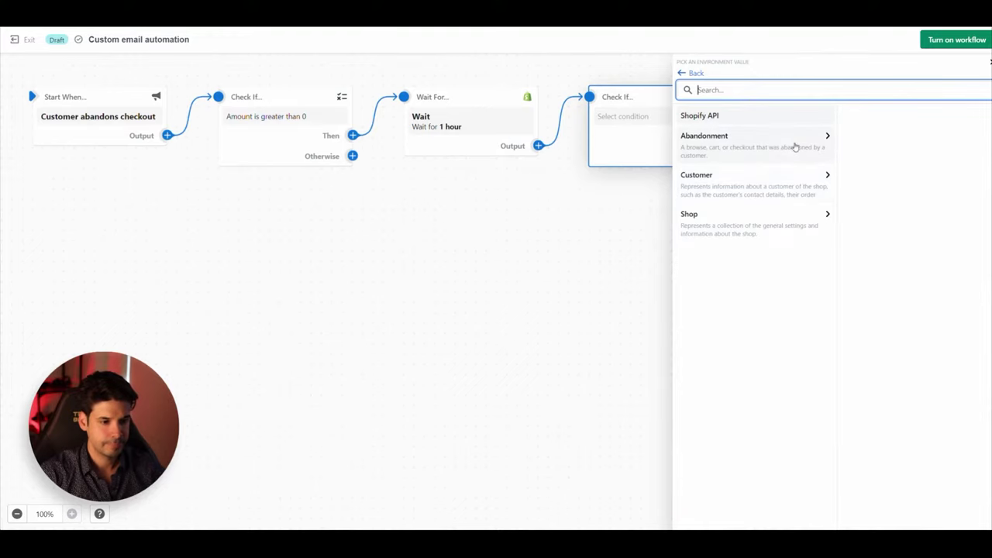
{"action": "left_click", "coordinate": [767, 145]}
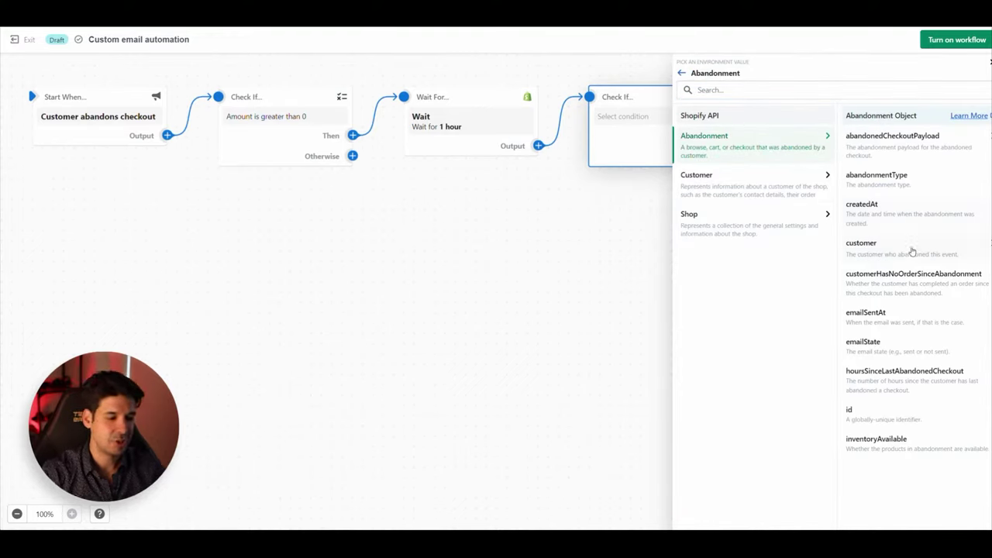
{"action": "left_click", "coordinate": [913, 279]}
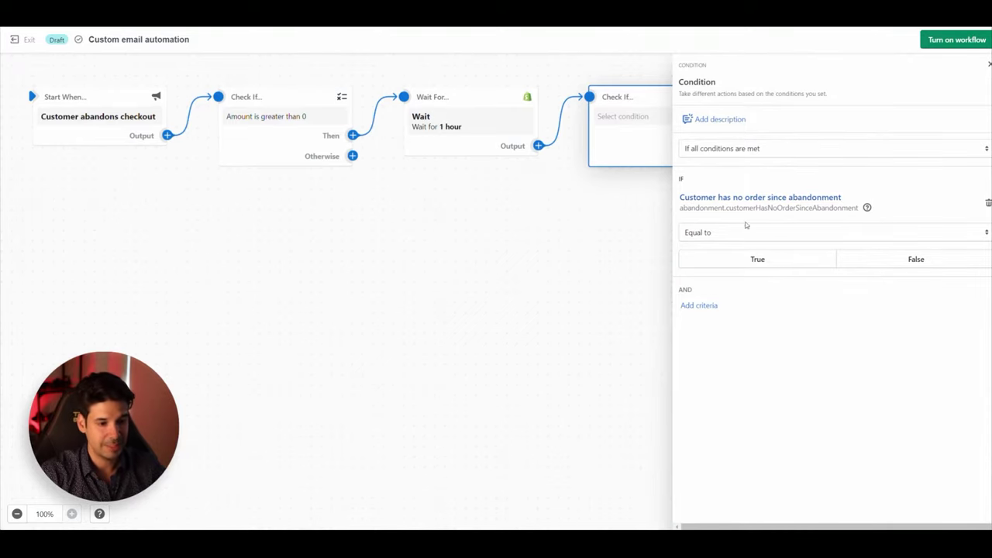
{"action": "left_click", "coordinate": [763, 263]}
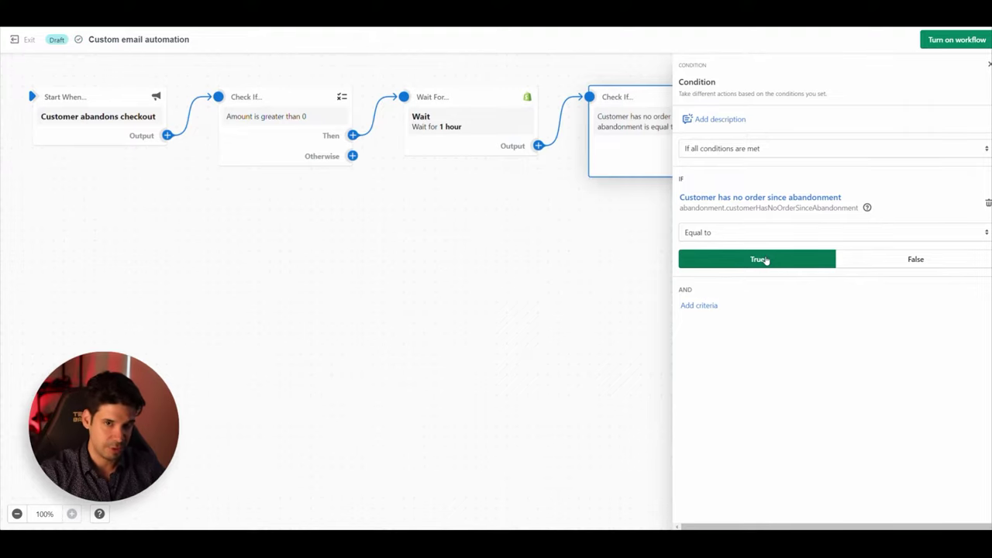
{"action": "left_click", "coordinate": [662, 224]}
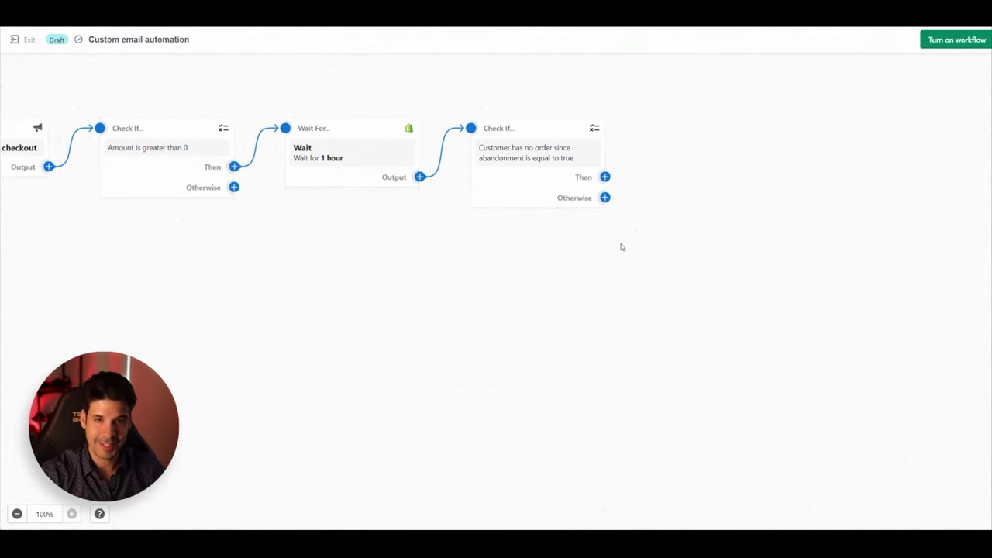
- Add a Send marketing email action to the Then branch of the no-order condition
{"action": "left_click", "coordinate": [605, 177]}
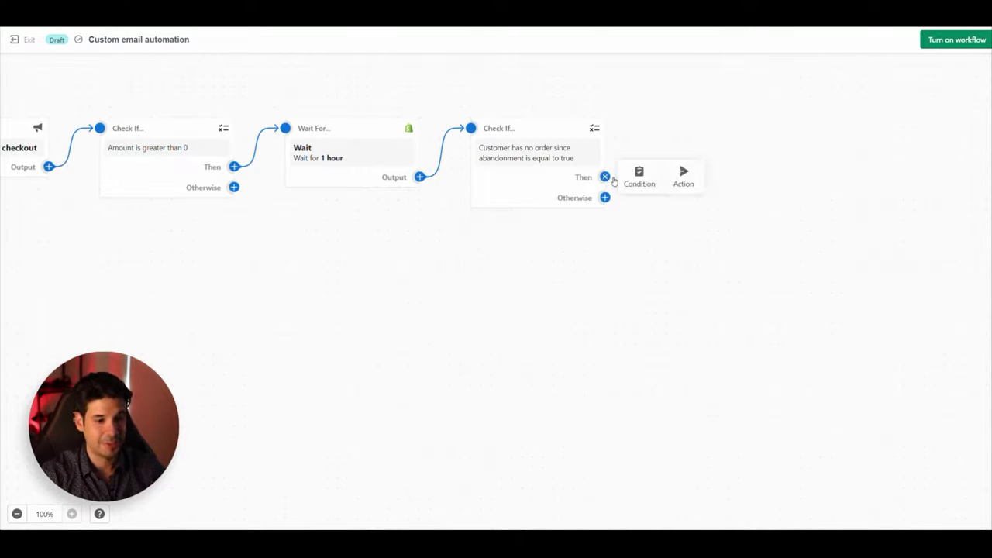
{"action": "left_click", "coordinate": [687, 176]}
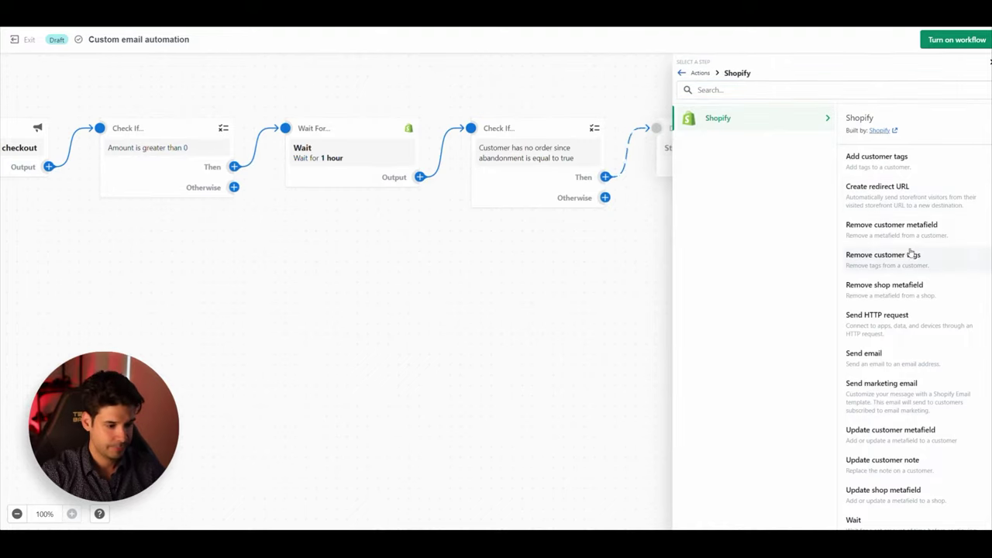
{"action": "left_click", "coordinate": [891, 397]}
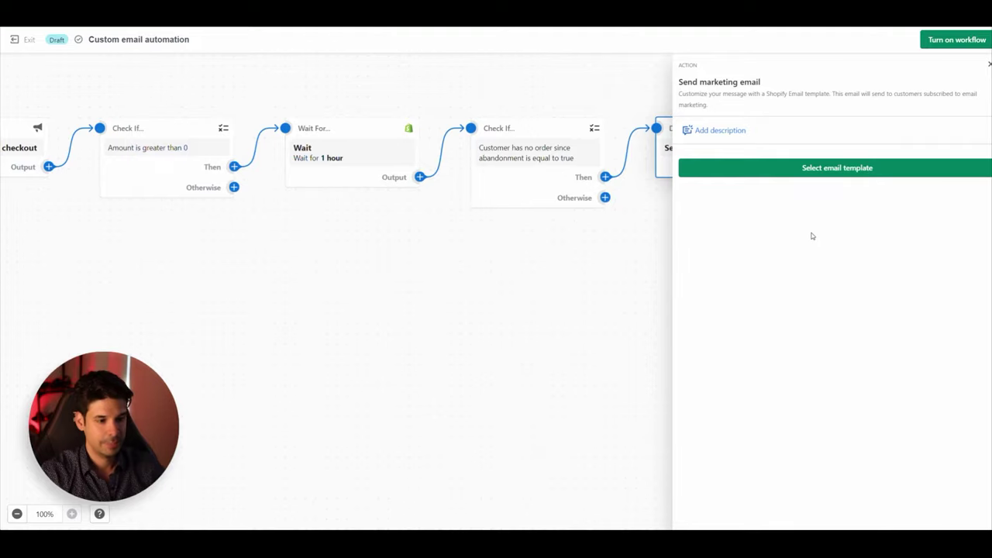
- Select the Abandoned checkout branded template as the starting point for the marketing email
{"action": "left_click", "coordinate": [837, 169]}
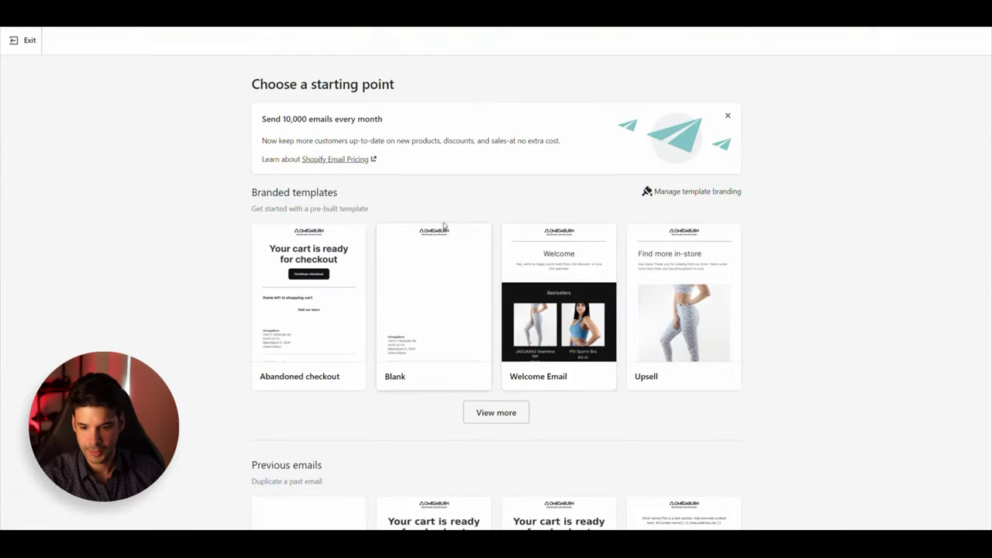
{"action": "left_click", "coordinate": [313, 307]}
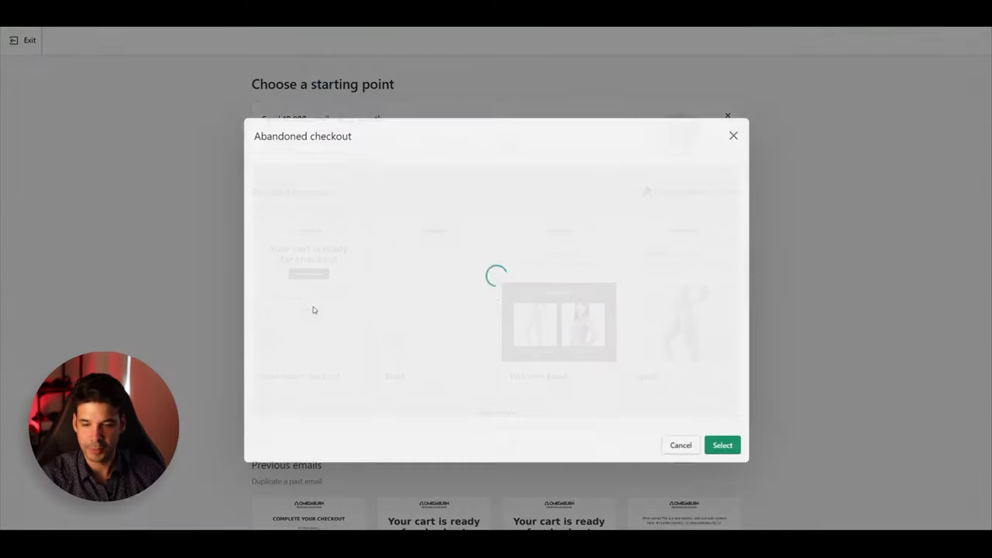
{"action": "left_click", "coordinate": [722, 499]}
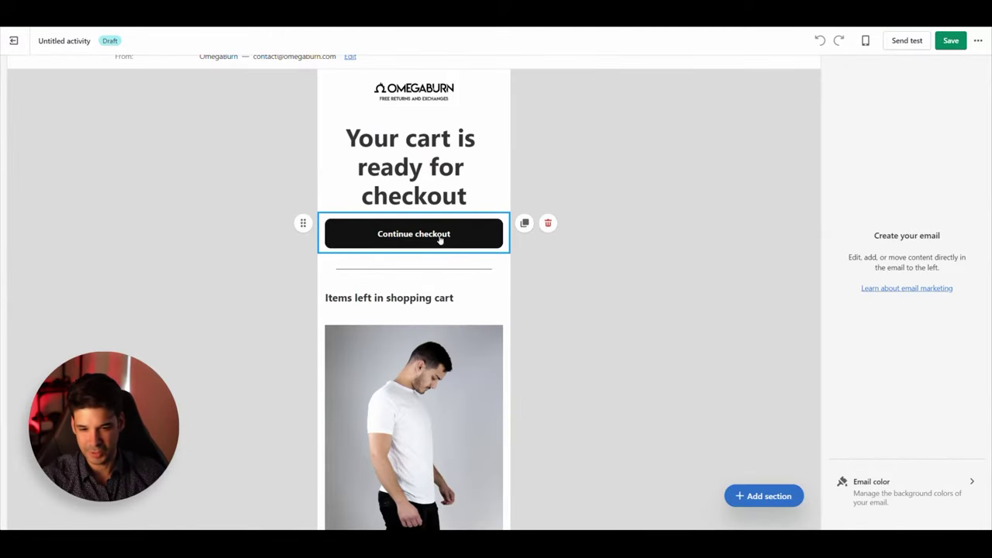
- Add a text section below the "Your cart is ready for checkout" heading, containing "Hi" followed by the First name personalization
{"action": "scroll", "coordinate": [405, 301], "scroll_direction": "down", "scroll_amount": 10}
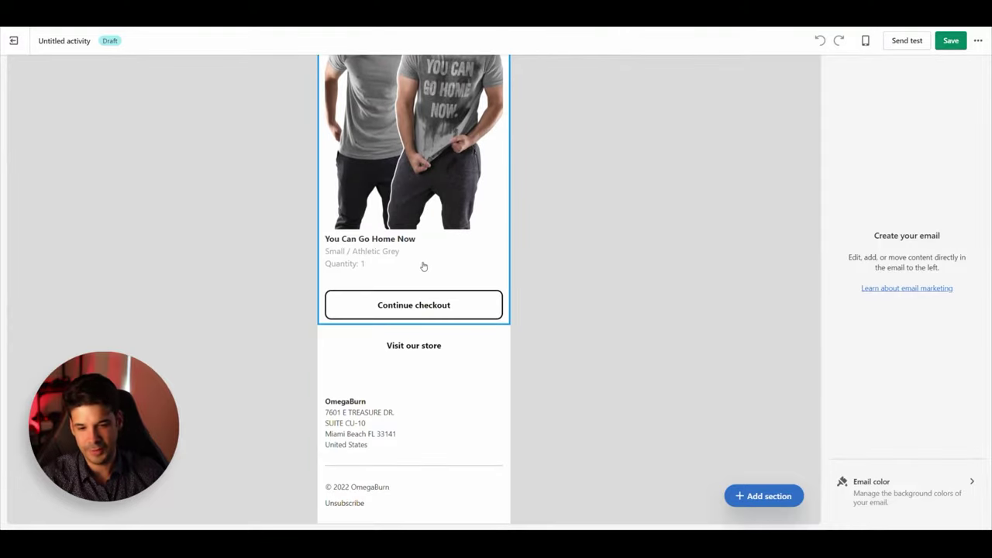
{"action": "scroll", "coordinate": [423, 265], "scroll_direction": "up", "scroll_amount": 15}
{"action": "scroll", "coordinate": [540, 261], "scroll_direction": "down", "scroll_amount": 2}
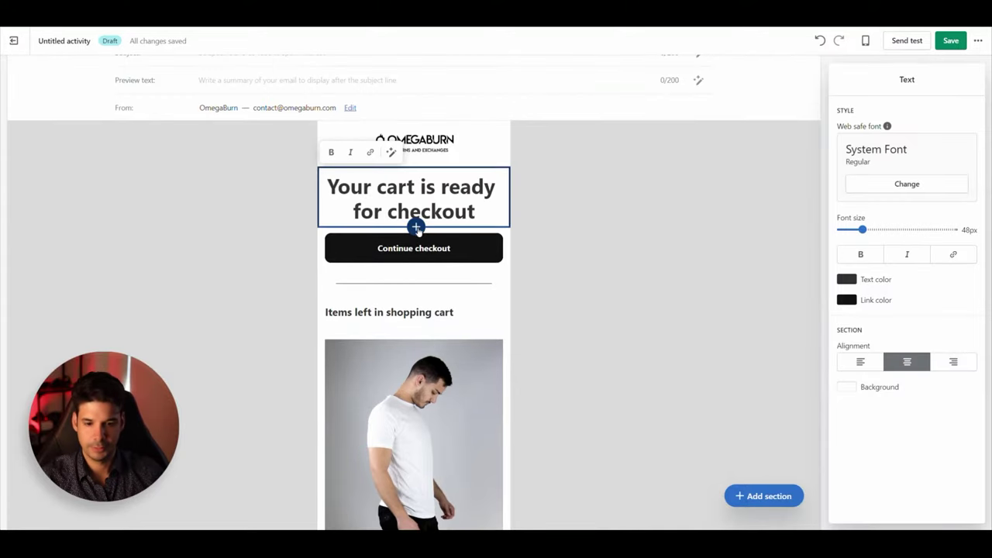
{"action": "left_click", "coordinate": [414, 224]}
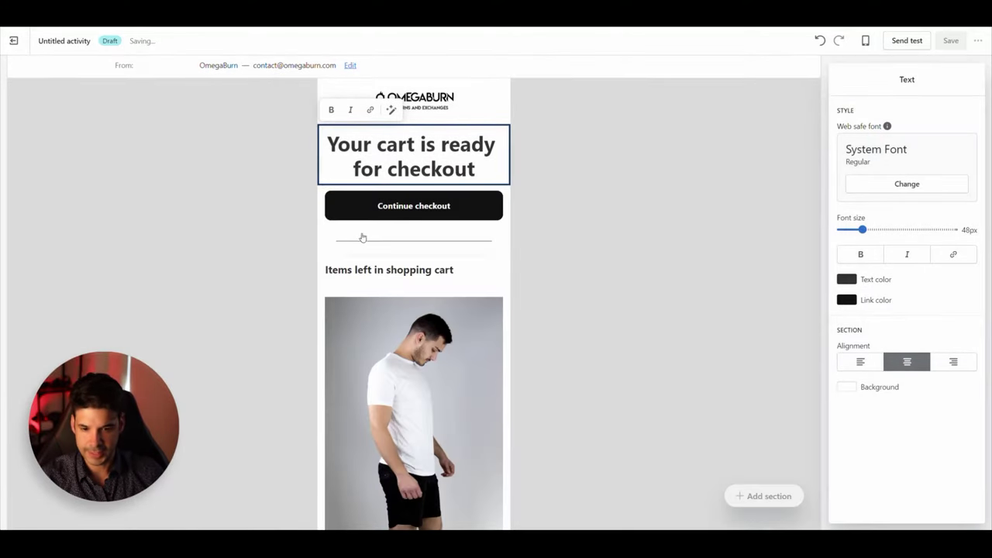
{"action": "type", "text": "Hi"}
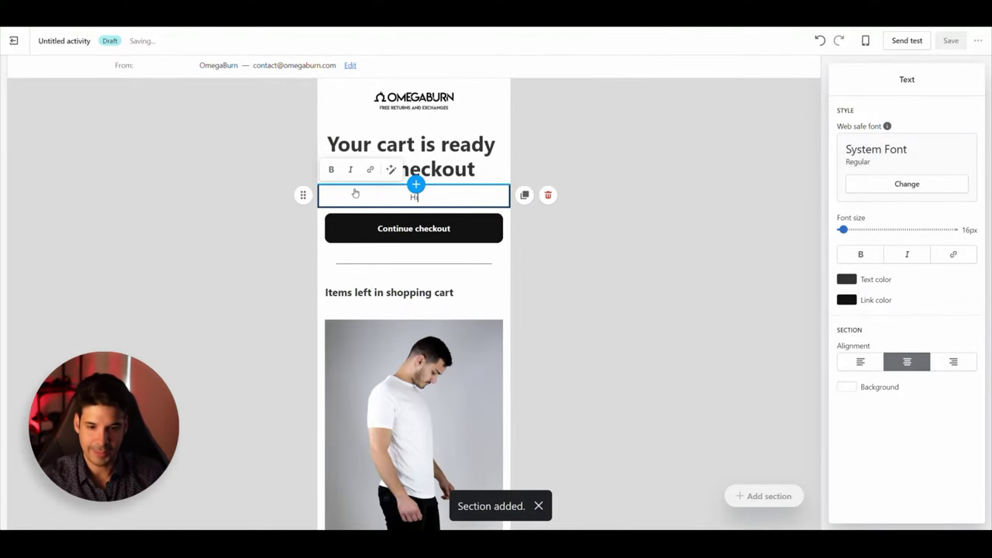
{"action": "left_click", "coordinate": [391, 169]}
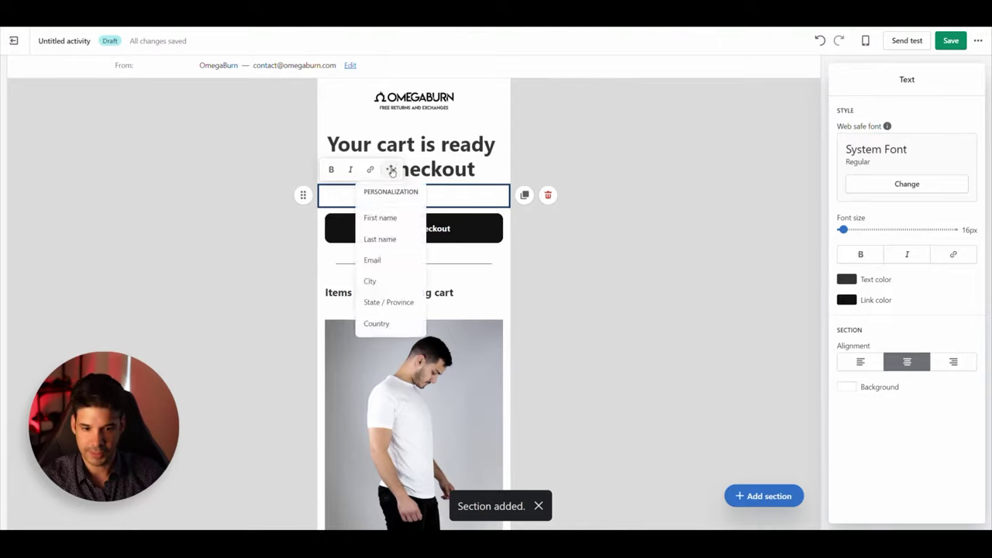
{"action": "left_click", "coordinate": [379, 219]}
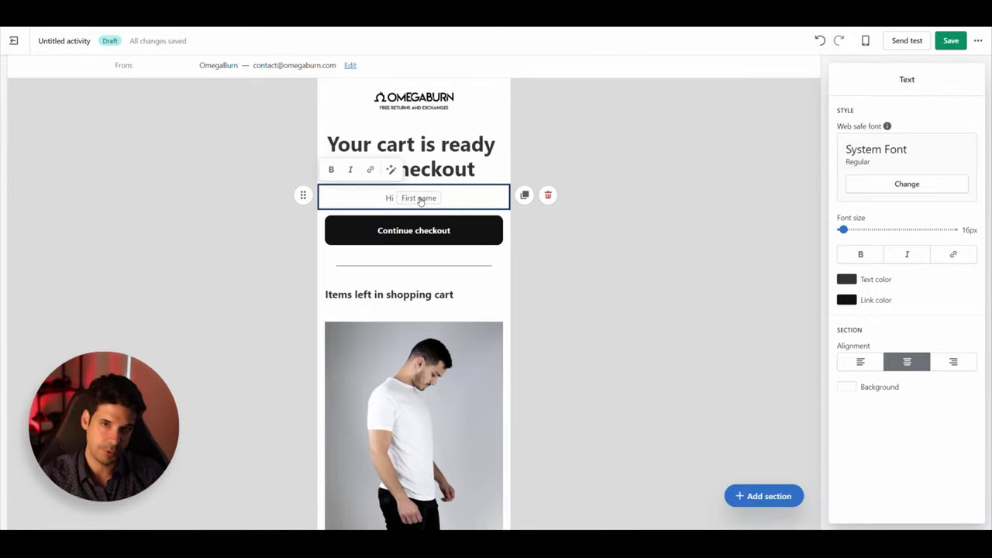
- Append ", you've placed items in your shopping cart, but didn't complete checkout. We saved your cart for you, so none of your items run out" to the greeting
{"action": "type", "text": ", you've placed items in your shopping cart, but didn't complete checkout. We saved your cart for you, so none of your items run out"}
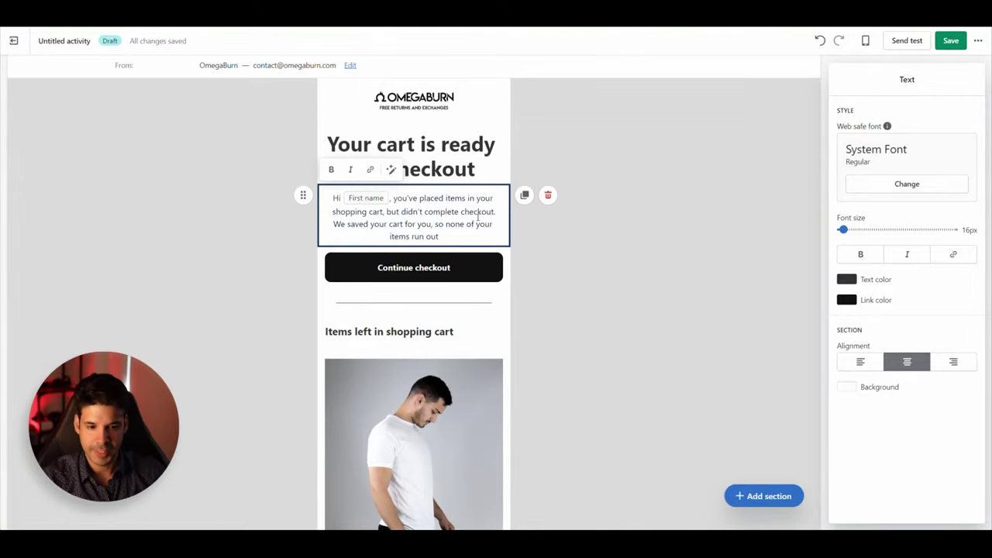
- Center the "Items left in shopping cart" heading and deselect the section
{"action": "scroll", "coordinate": [480, 219], "scroll_direction": "down", "scroll_amount": 1}
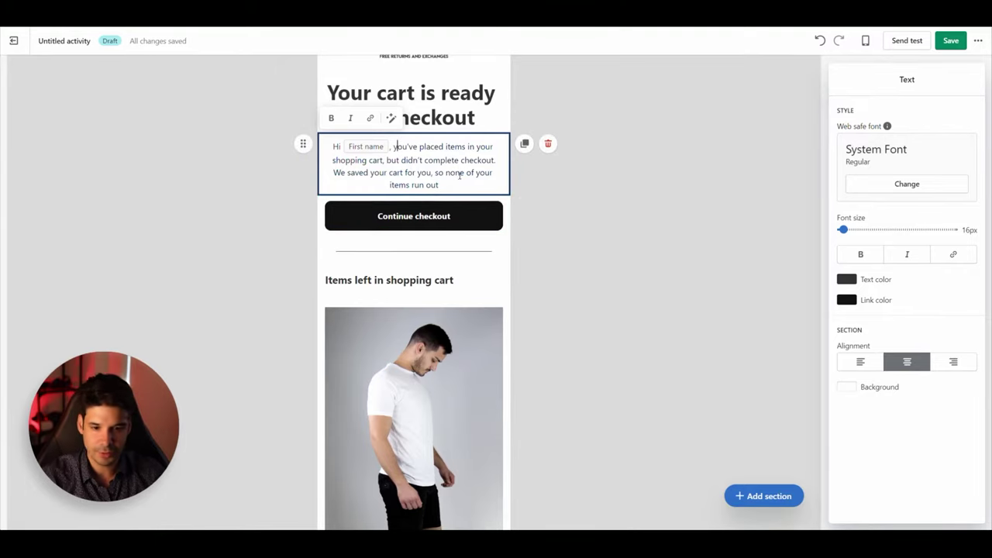
{"action": "scroll", "coordinate": [460, 175], "scroll_direction": "down", "scroll_amount": 1}
{"action": "left_click", "coordinate": [535, 225]}
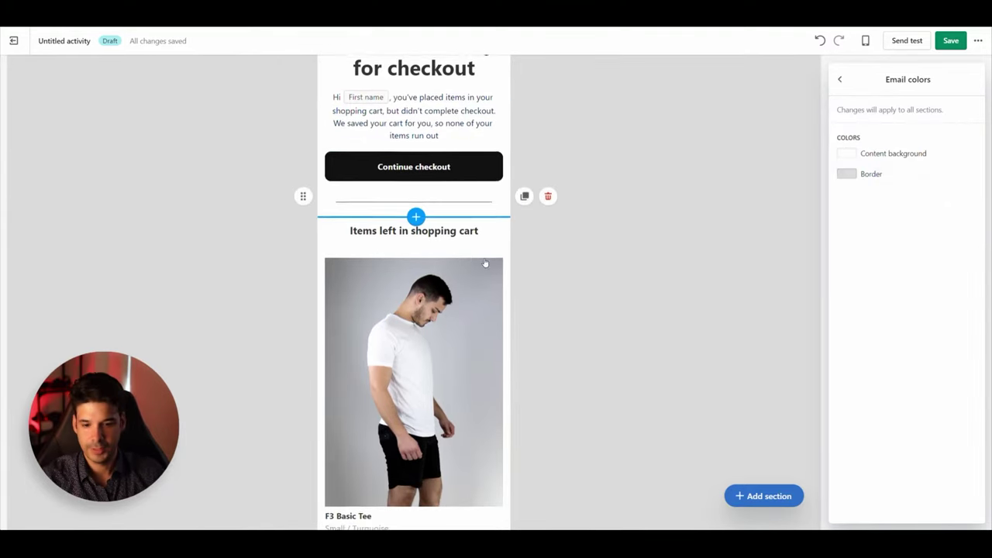
- Add an image section below the cart items and upload Motivation-inside-Envelope-small.jpg into it
{"action": "scroll", "coordinate": [523, 225], "scroll_direction": "down", "scroll_amount": 4}
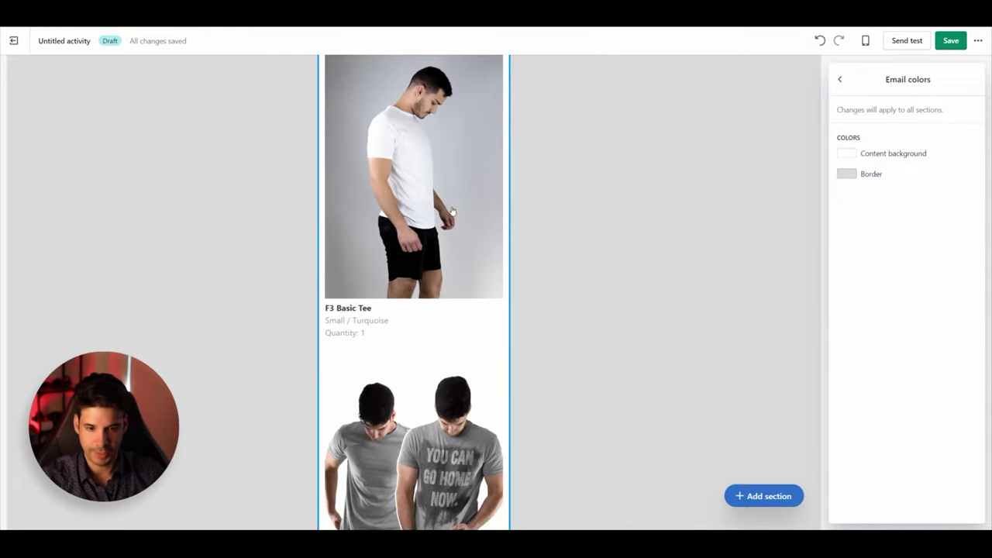
{"action": "scroll", "coordinate": [500, 217], "scroll_direction": "down", "scroll_amount": 3}
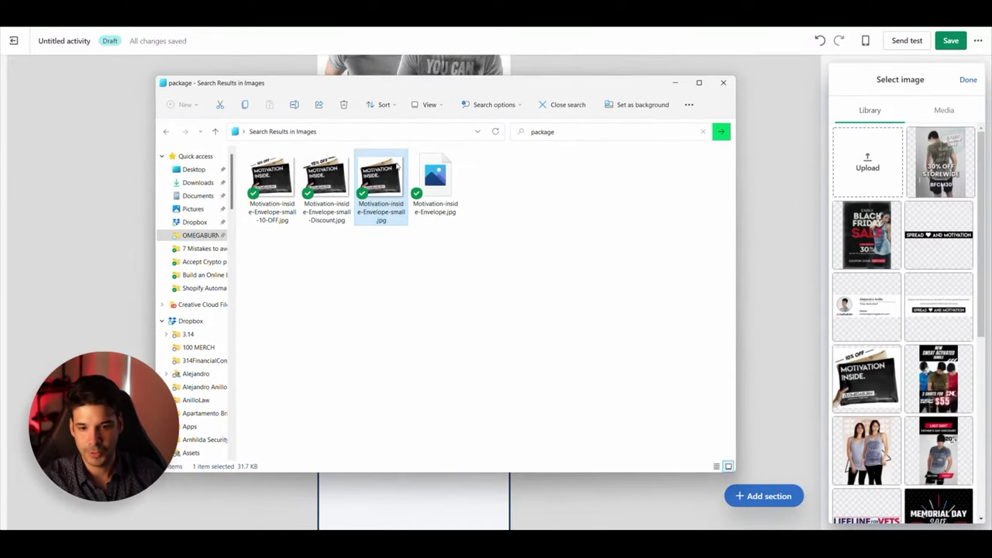
{"action": "left_click_drag", "start_coordinate": [377, 180], "coordinate": [867, 161]}
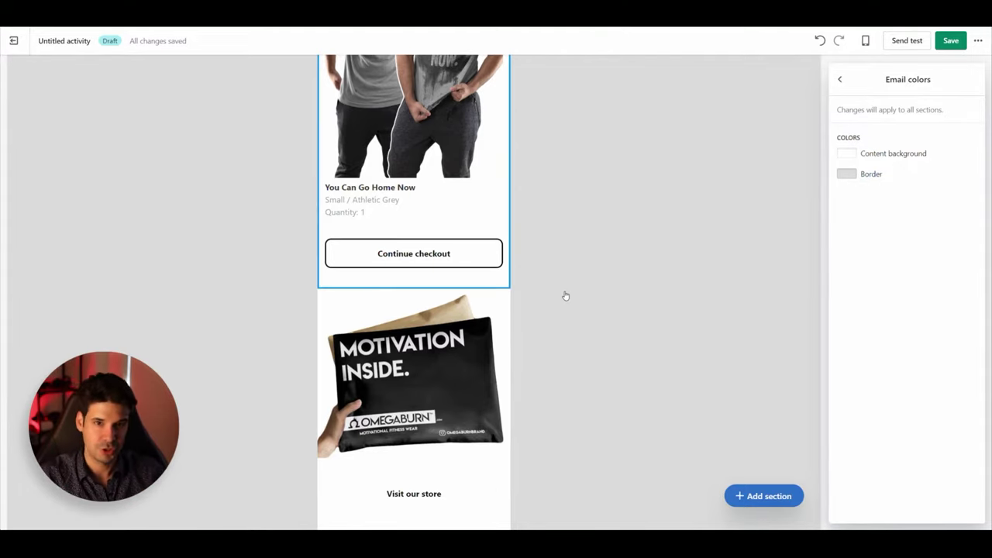
- Set the email subject to "Your order status..." and the preview text to "[ACTION REQUIRED] Did you finish your checkout?"
{"action": "scroll", "coordinate": [541, 290], "scroll_direction": "down", "scroll_amount": 1}
{"action": "scroll", "coordinate": [541, 290], "scroll_direction": "down", "scroll_amount": 2}
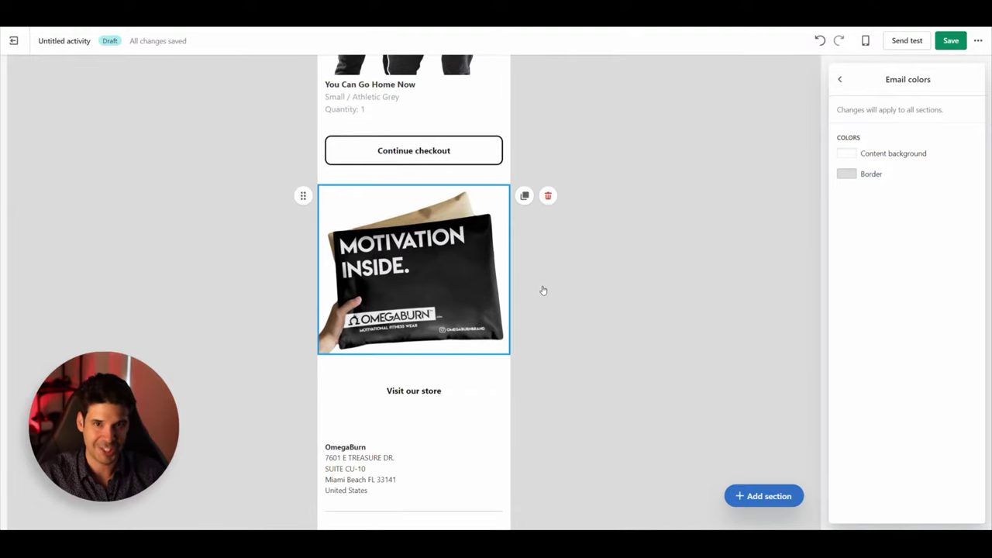
{"action": "scroll", "coordinate": [690, 263], "scroll_direction": "up", "scroll_amount": 5}
{"action": "scroll", "coordinate": [687, 265], "scroll_direction": "up", "scroll_amount": 10}
{"action": "left_click", "coordinate": [227, 142]}
{"action": "type", "text": "Your order status..."}
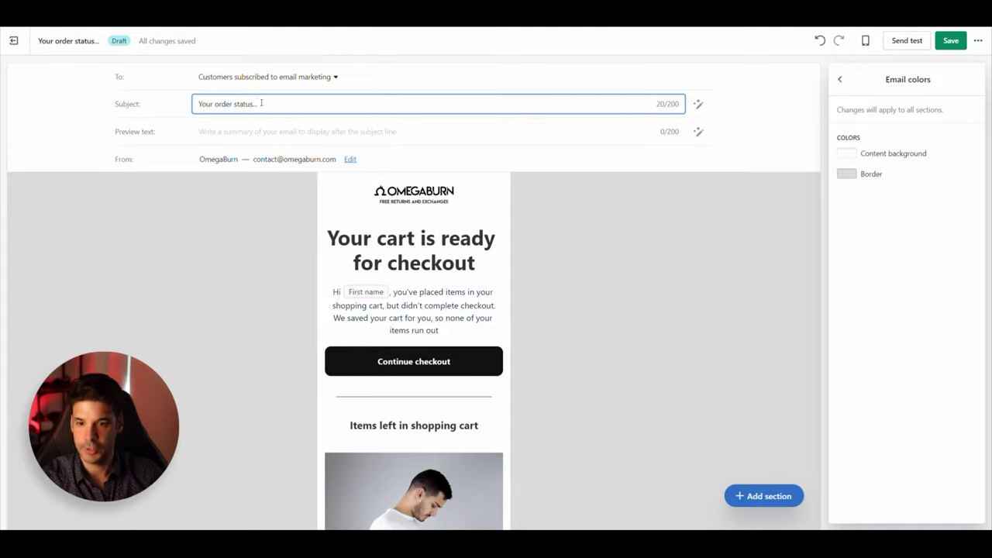
{"action": "left_click", "coordinate": [231, 133]}
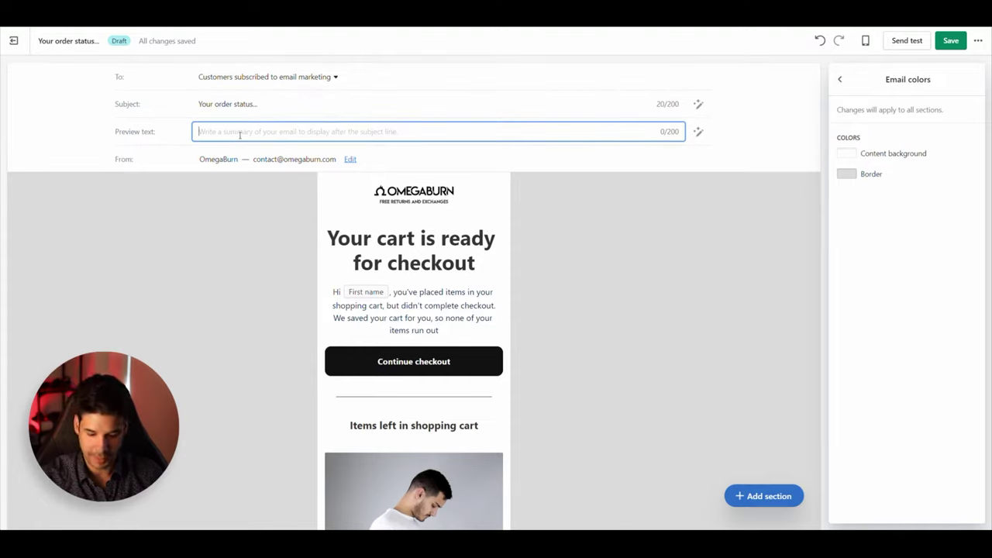
{"action": "type", "text": "[ACTION REQUIRED] Did you finish your checkout?"}
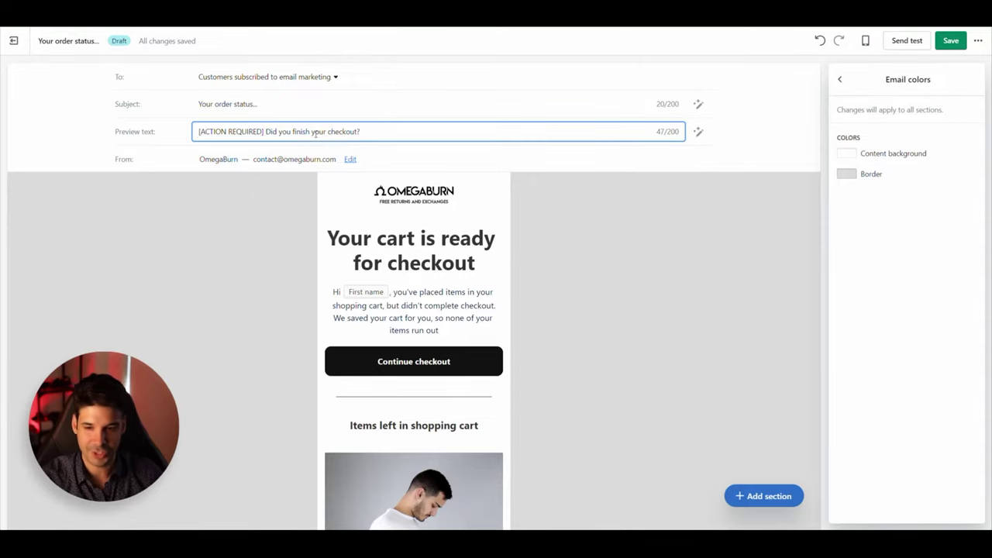
- Change the email's recipients to All customers and save the email
{"action": "left_click", "coordinate": [285, 77]}
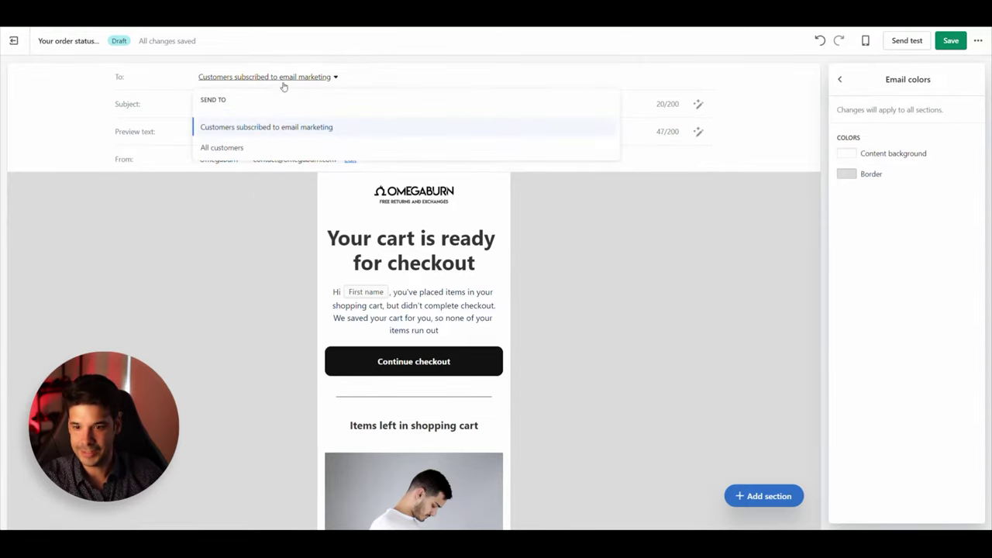
{"action": "left_click", "coordinate": [232, 151]}
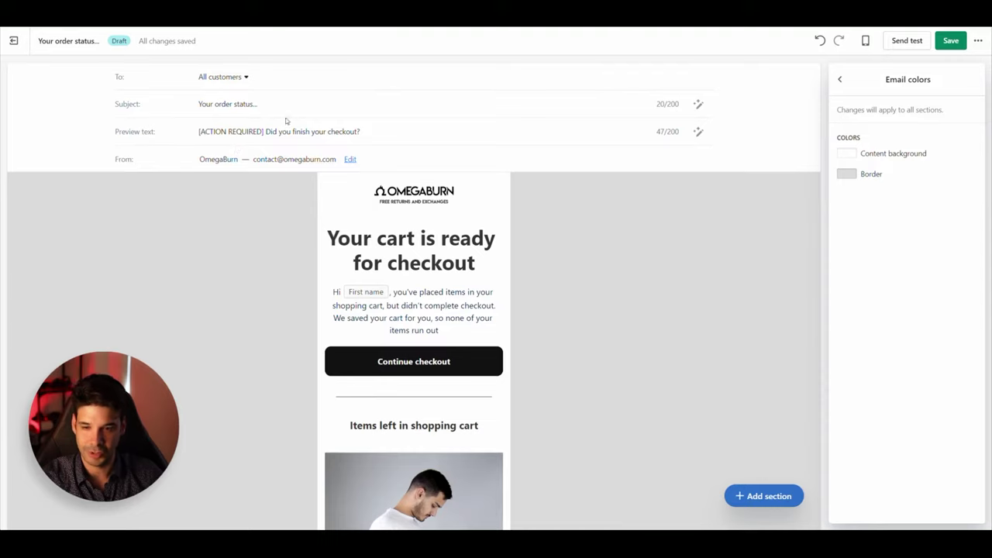
{"action": "left_click", "coordinate": [939, 45]}
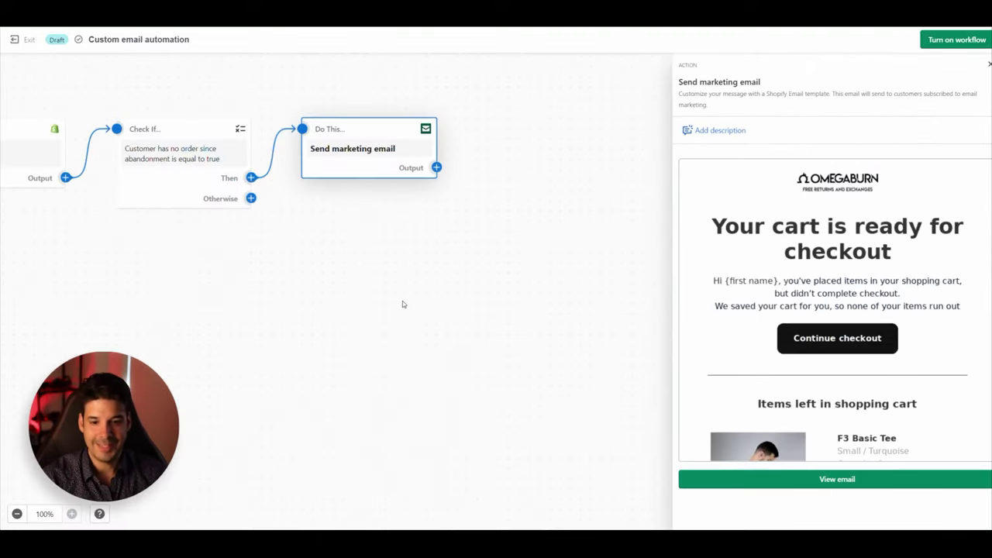
- Review the workflow from the Customer abandons checkout trigger through the conditions and Wait step to the marketing email action
{"action": "left_click_drag", "start_coordinate": [305, 284], "coordinate": [482, 275]}
{"action": "scroll", "coordinate": [481, 275], "scroll_direction": "left", "scroll_amount": 5}
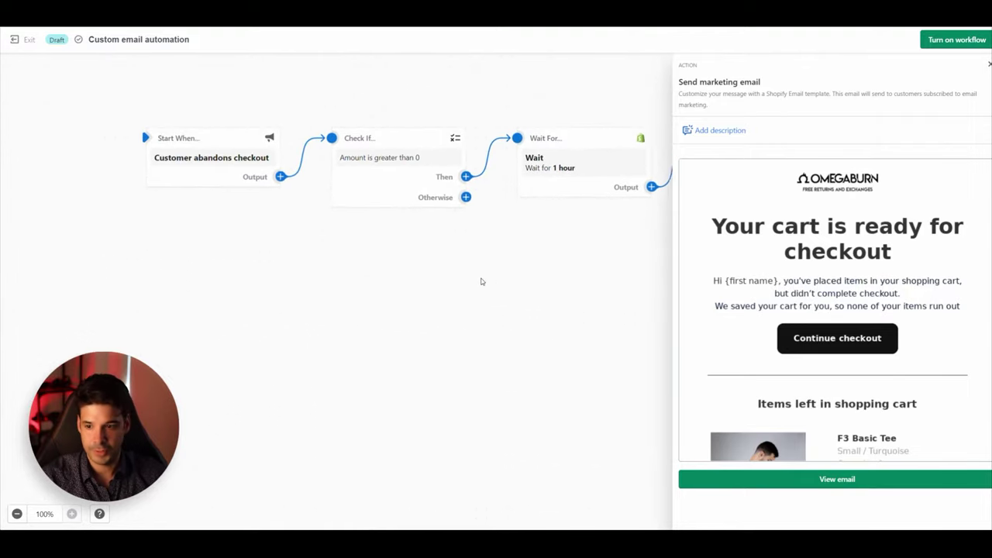
{"action": "mouse_move", "coordinate": [223, 178]}
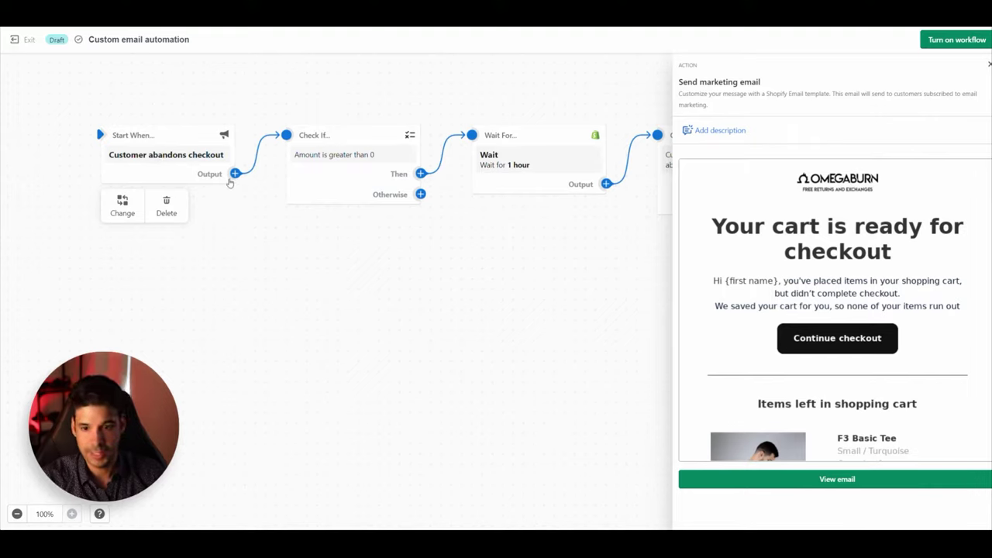
{"action": "mouse_move", "coordinate": [296, 137]}
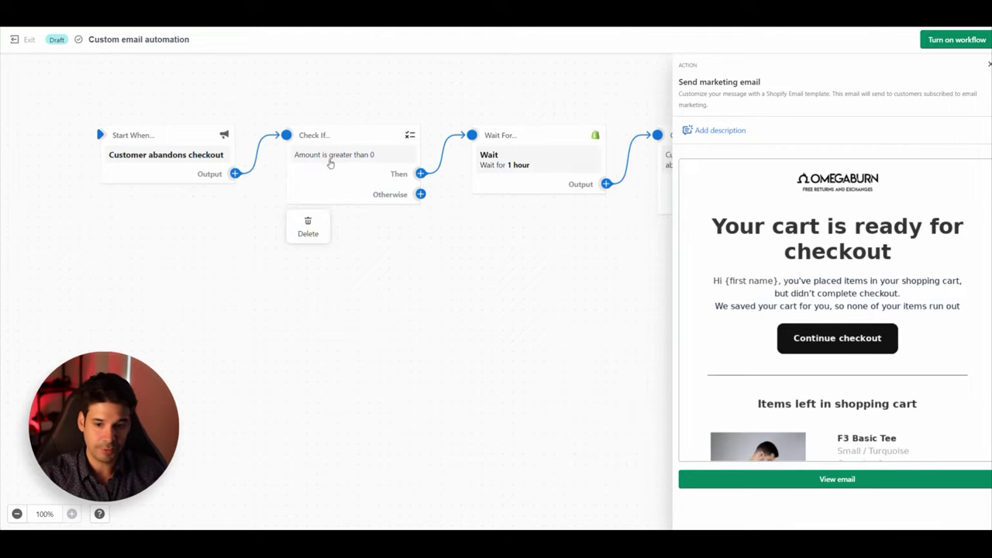
{"action": "left_click_drag", "start_coordinate": [465, 248], "coordinate": [327, 264]}
{"action": "mouse_move", "coordinate": [347, 165]}
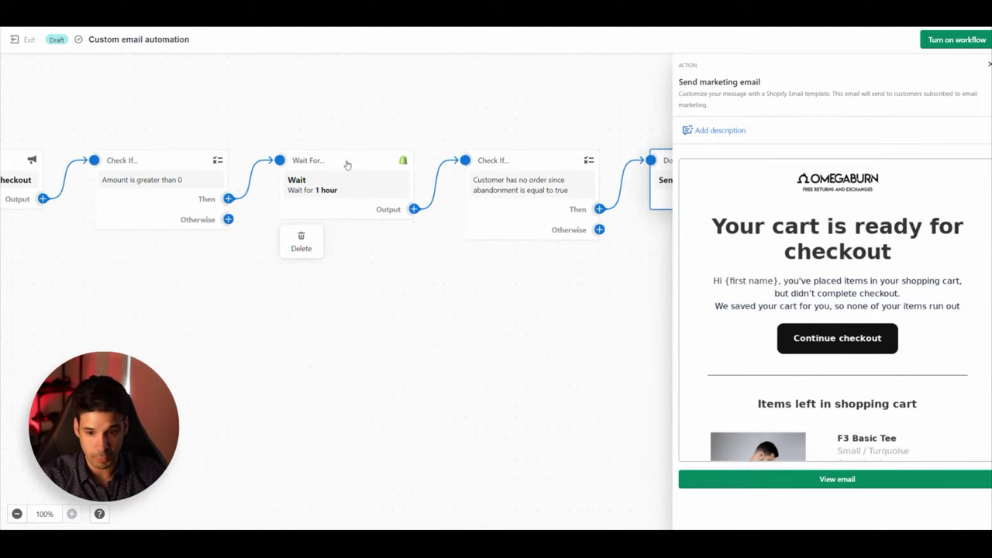
{"action": "left_click_drag", "start_coordinate": [504, 290], "coordinate": [421, 277]}
{"action": "mouse_move", "coordinate": [416, 177]}
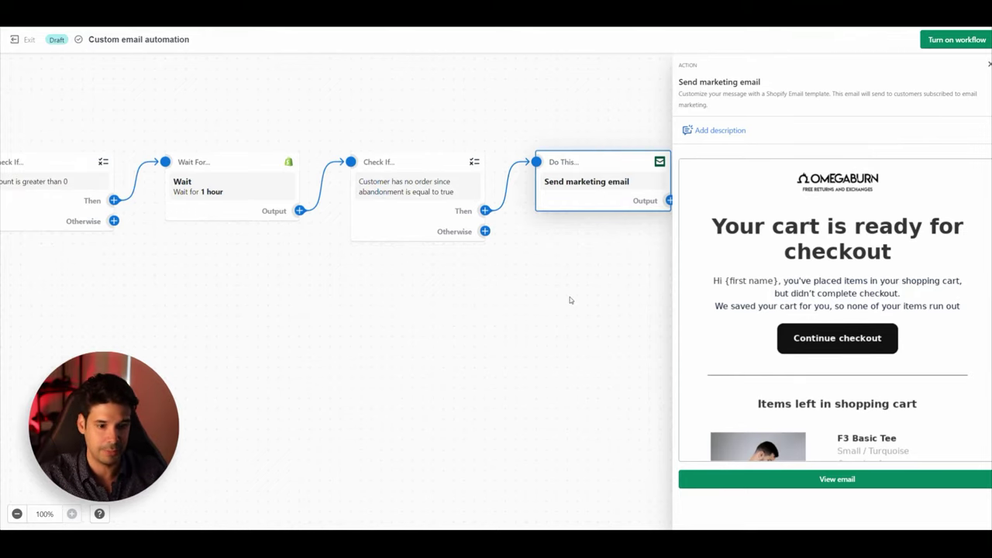
{"action": "left_click_drag", "start_coordinate": [563, 297], "coordinate": [406, 288]}
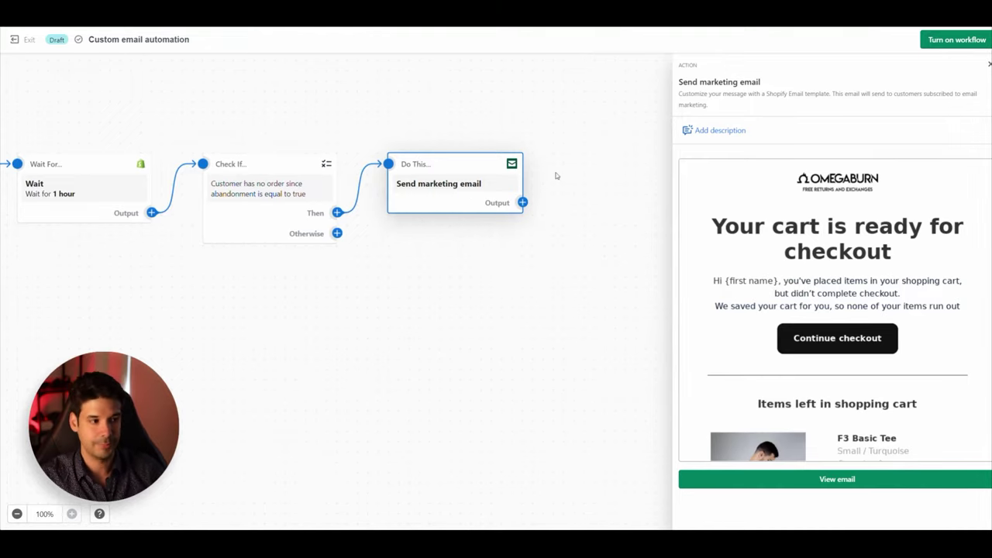
- Turn on the Custom email automation workflow and exit to the marketing automations list
{"action": "left_click", "coordinate": [950, 46]}
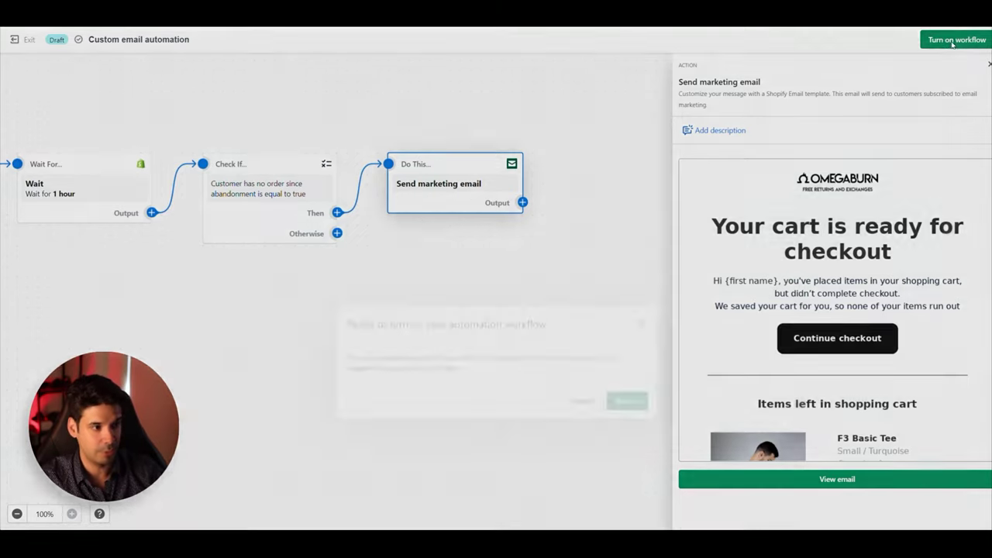
{"action": "left_click", "coordinate": [626, 318]}
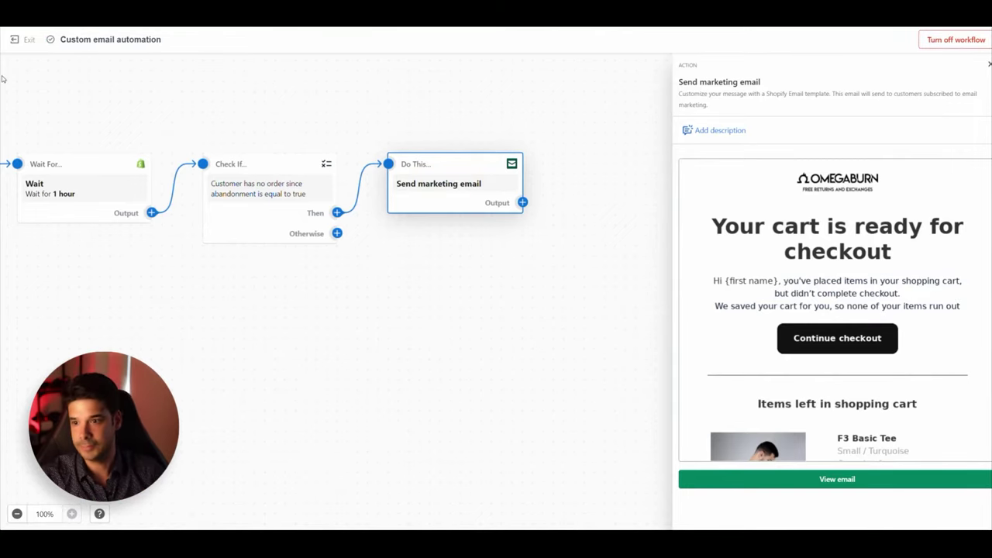
{"action": "left_click", "coordinate": [17, 41]}
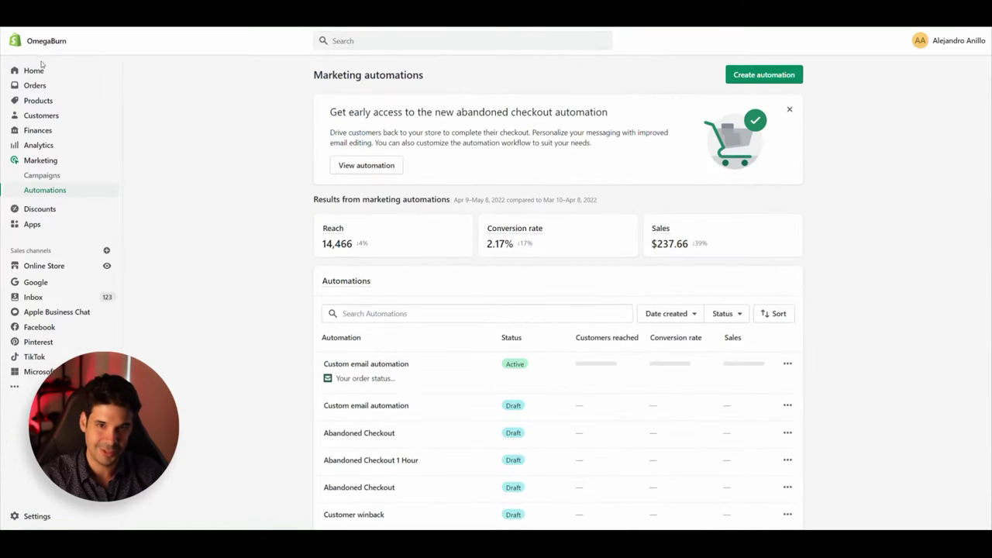
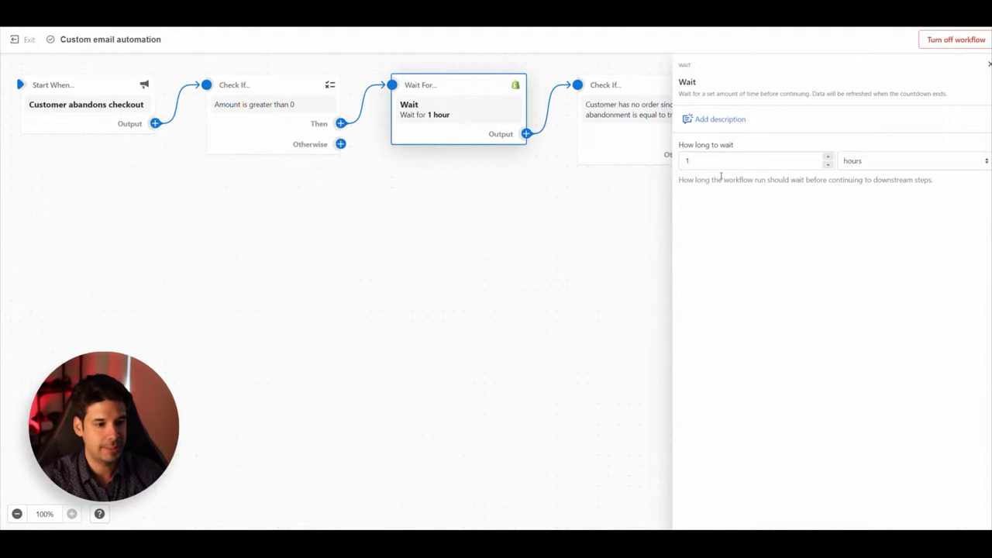
- Set the Wait step to 24 hours and check the email used in the Send marketing email action
{"action": "left_click", "coordinate": [713, 163]}
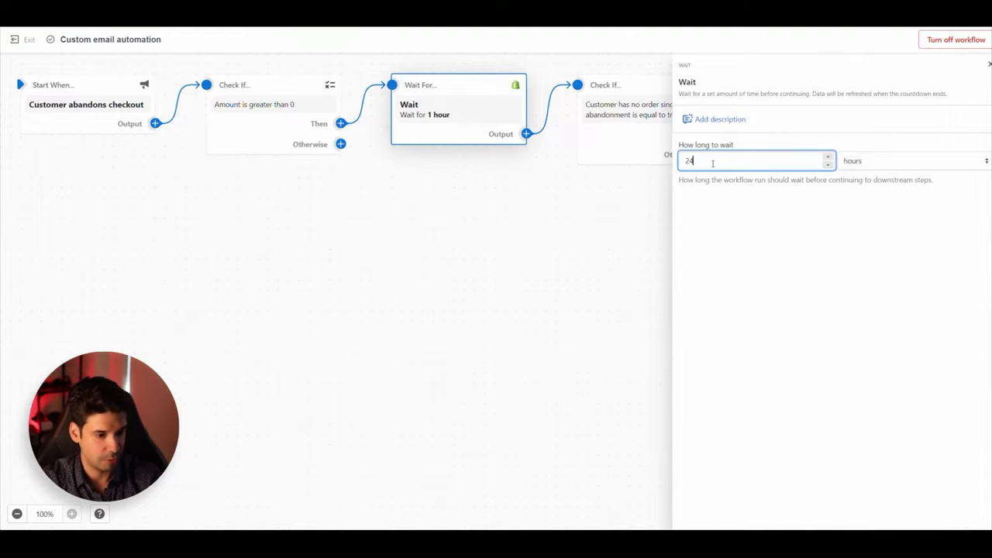
{"action": "left_click", "coordinate": [659, 235]}
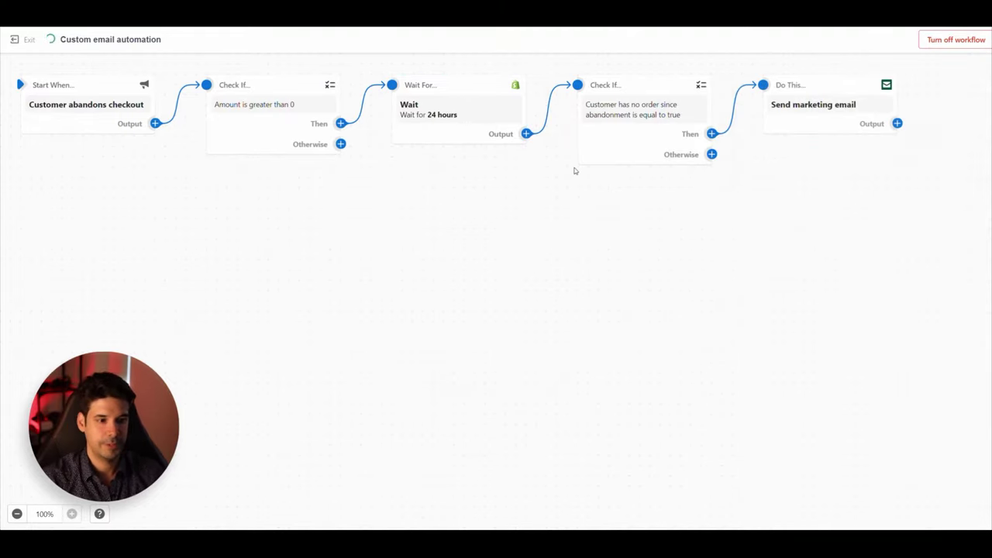
{"action": "left_click", "coordinate": [840, 108]}
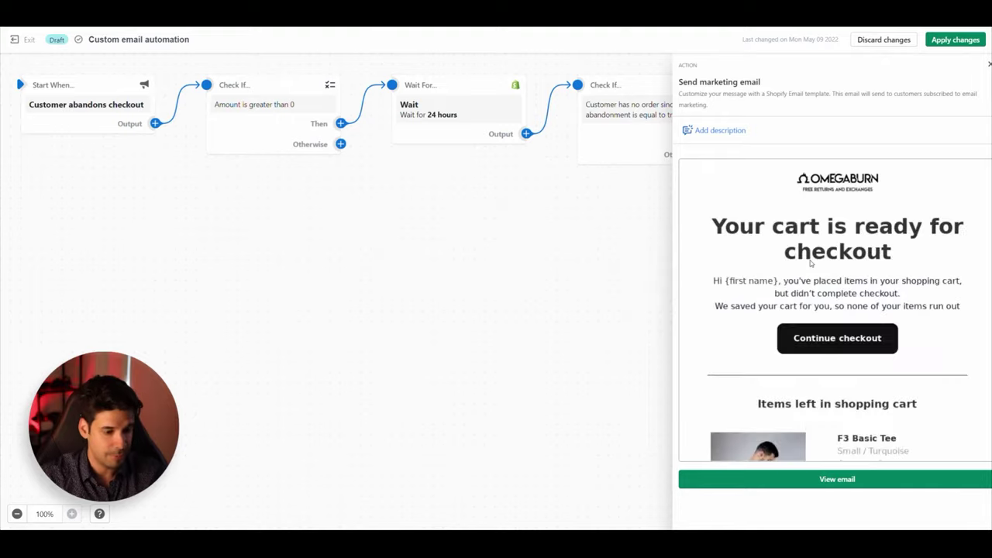
{"action": "left_click", "coordinate": [480, 179]}
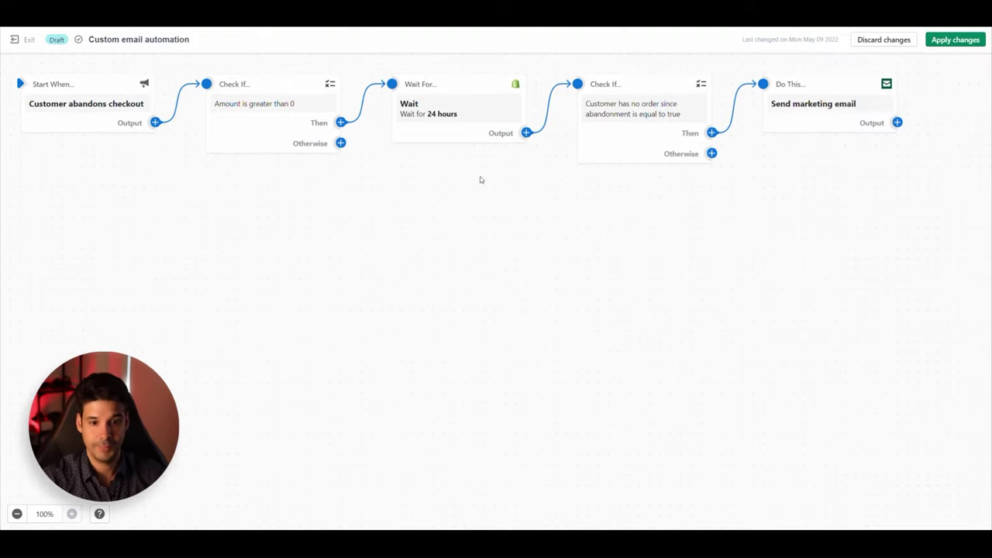
- Set the Wait step's duration to 72 hours
{"action": "left_click", "coordinate": [458, 116]}
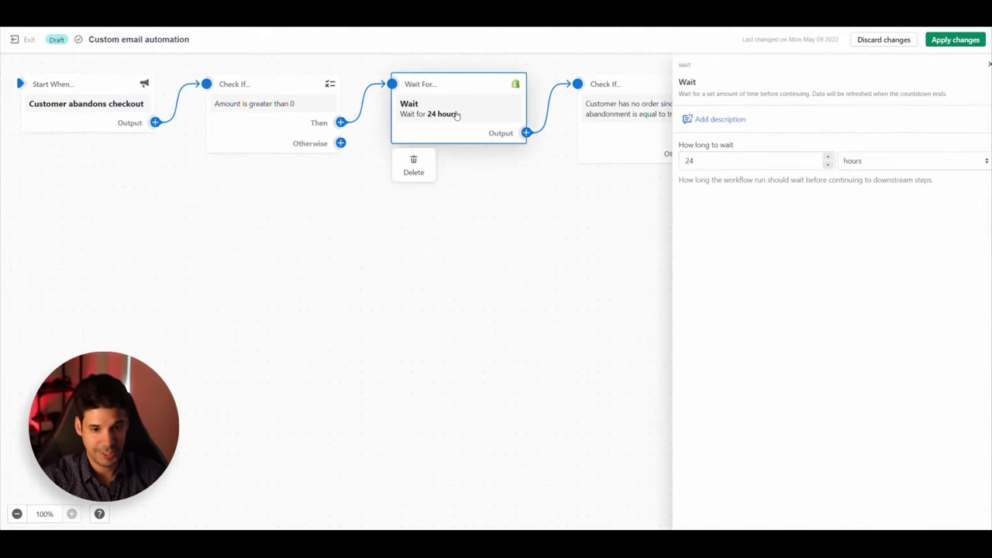
{"action": "left_click", "coordinate": [703, 159]}
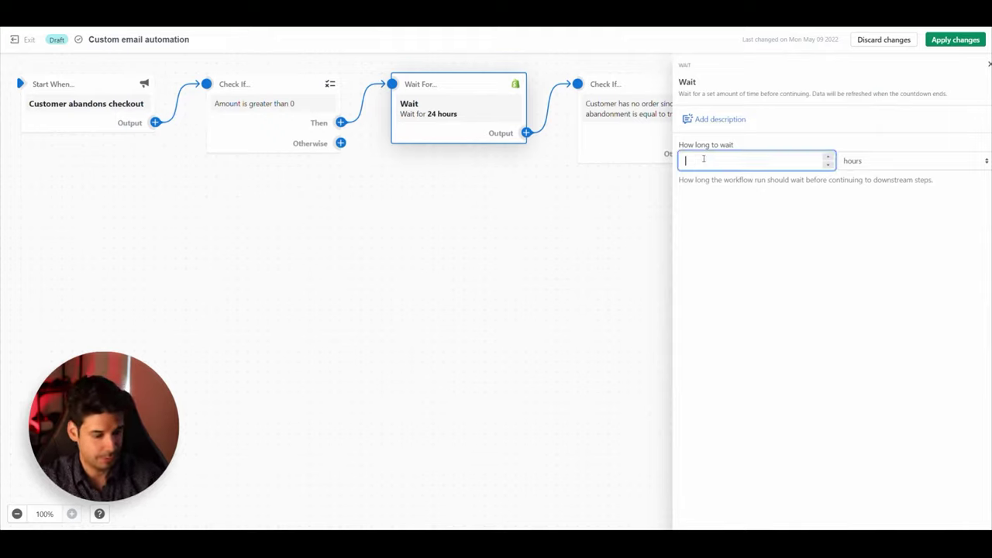
{"action": "type", "text": "72"}
{"action": "left_click", "coordinate": [618, 251]}
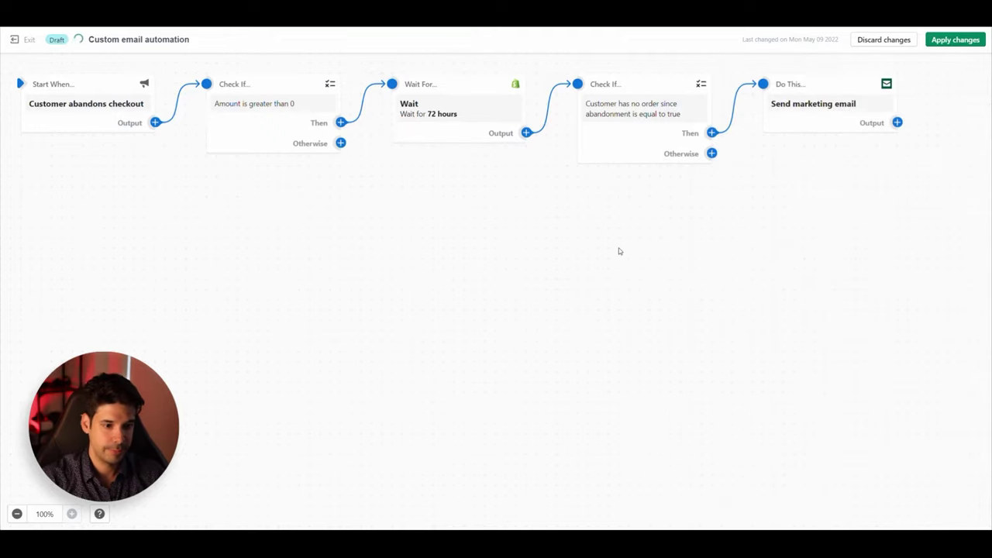
- Review the "Are you still thinking about it?" marketing email, from its subject and discount offer through the items left in the shopping cart
{"action": "left_click", "coordinate": [819, 116]}
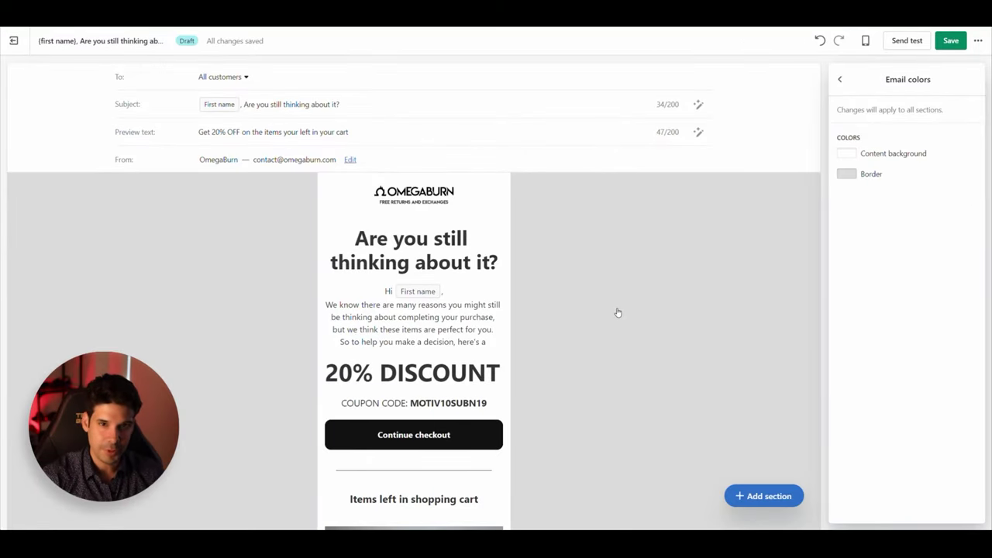
{"action": "scroll", "coordinate": [593, 324], "scroll_direction": "down", "scroll_amount": 1}
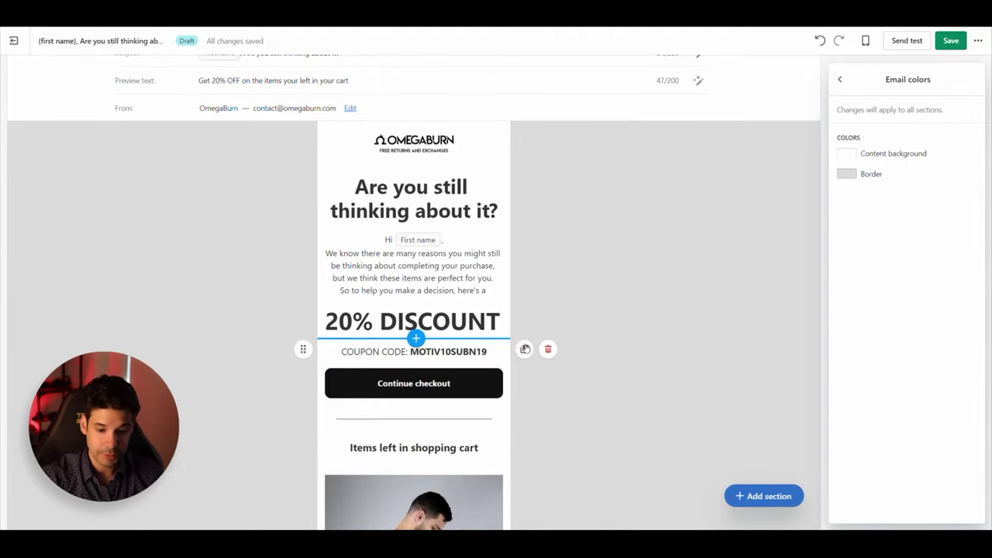
{"action": "scroll", "coordinate": [480, 349], "scroll_direction": "down", "scroll_amount": 1}
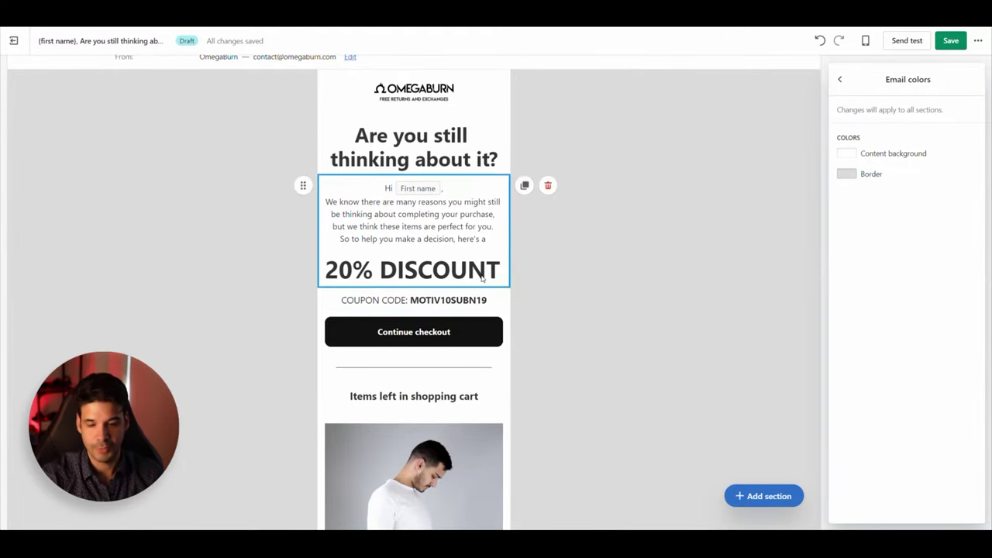
{"action": "scroll", "coordinate": [477, 278], "scroll_direction": "down", "scroll_amount": 2}
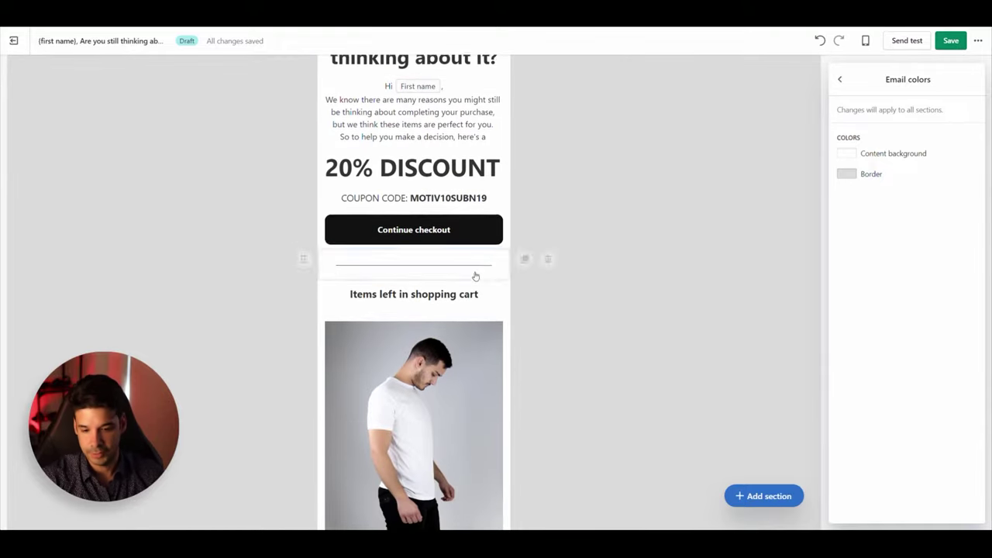
{"action": "scroll", "coordinate": [475, 276], "scroll_direction": "down", "scroll_amount": 5}
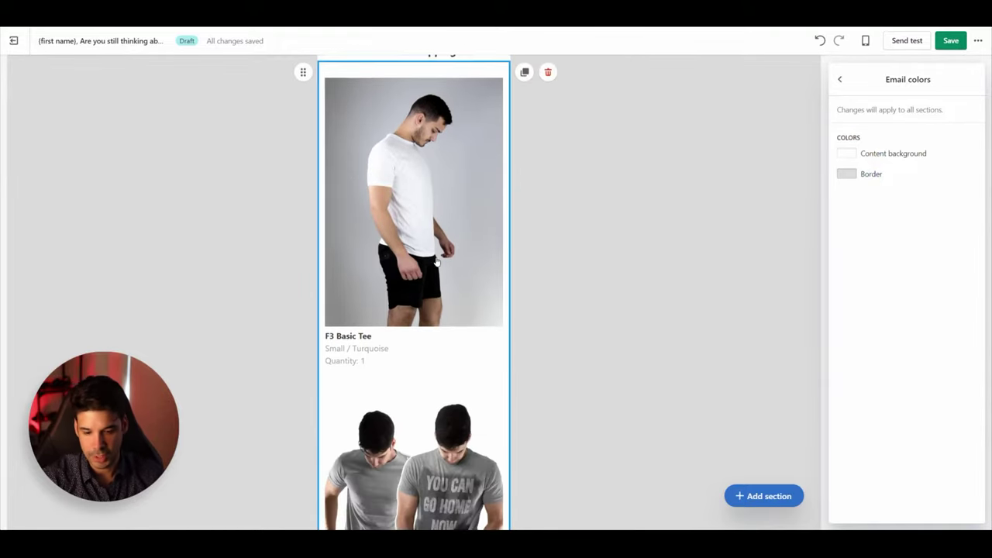
{"action": "scroll", "coordinate": [436, 262], "scroll_direction": "down", "scroll_amount": 9}
{"action": "scroll", "coordinate": [416, 316], "scroll_direction": "up", "scroll_amount": 14}
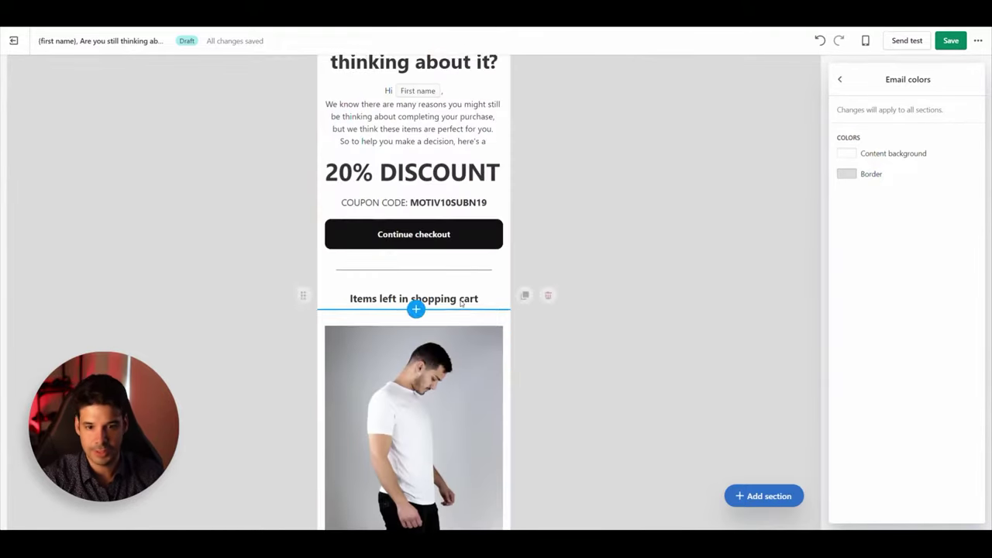
{"action": "scroll", "coordinate": [461, 303], "scroll_direction": "up", "scroll_amount": 4}
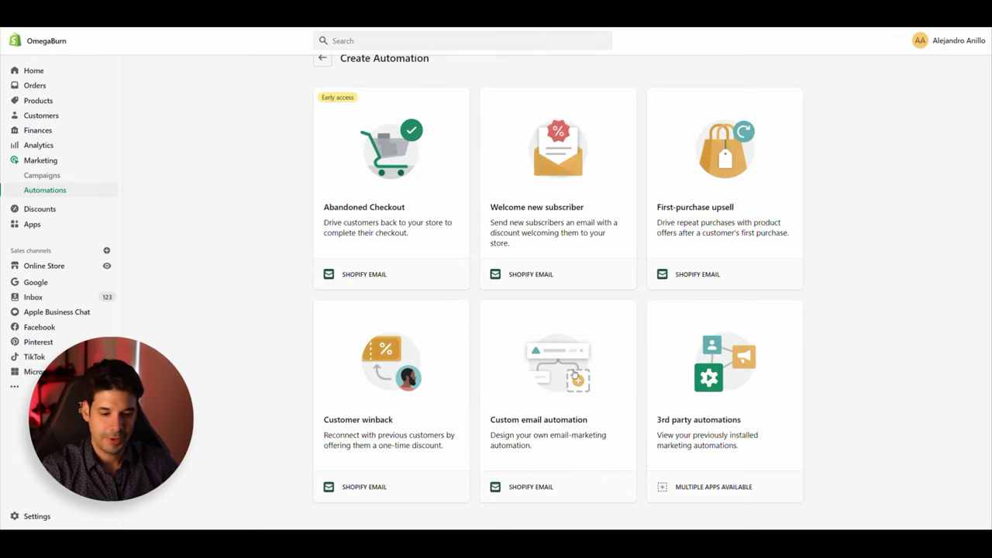
- Create a new custom email automation that starts with the Order created trigger
{"action": "left_click", "coordinate": [574, 375]}
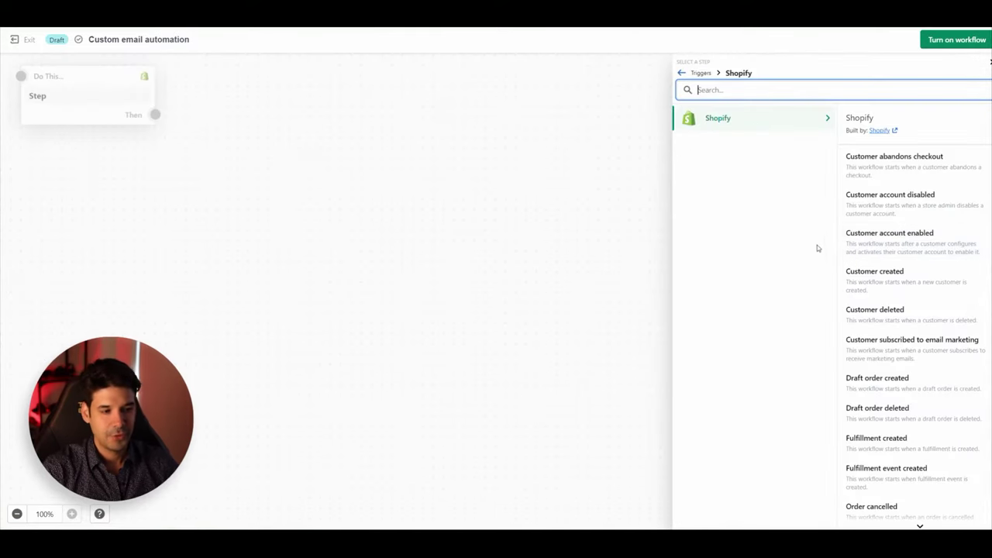
{"action": "scroll", "coordinate": [891, 232], "scroll_direction": "down", "scroll_amount": 3}
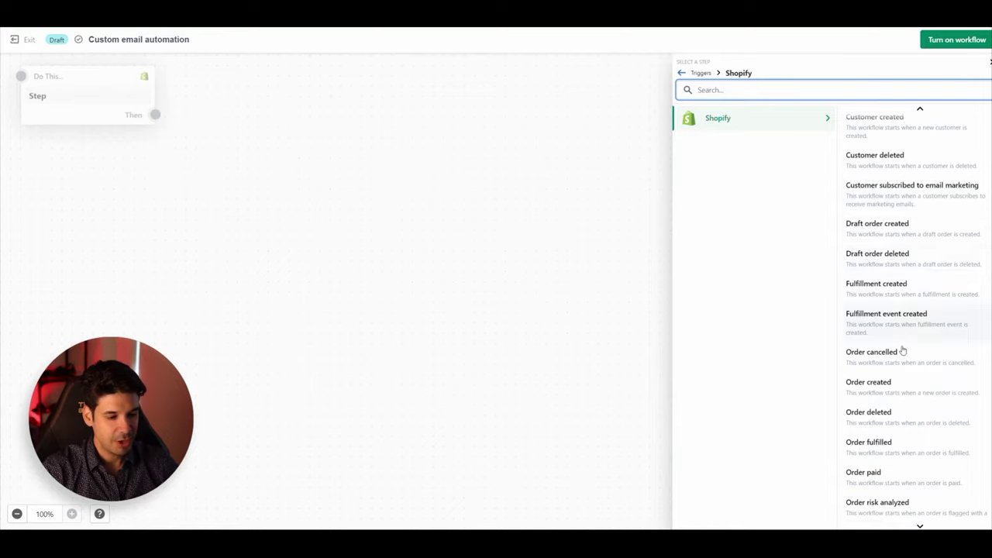
{"action": "left_click", "coordinate": [868, 384]}
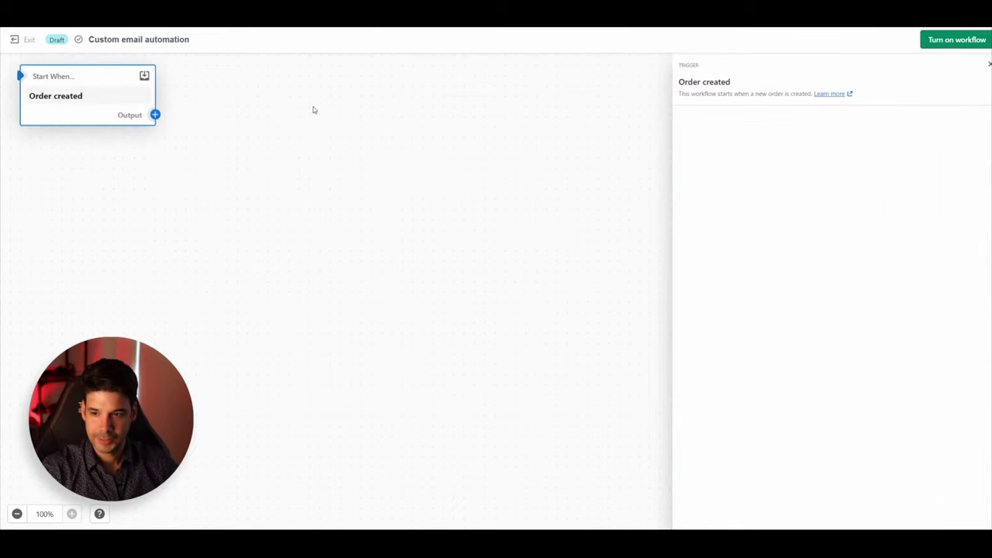
- Add a Wait action after the Order created trigger and set it to 5 days
{"action": "left_click", "coordinate": [155, 115]}
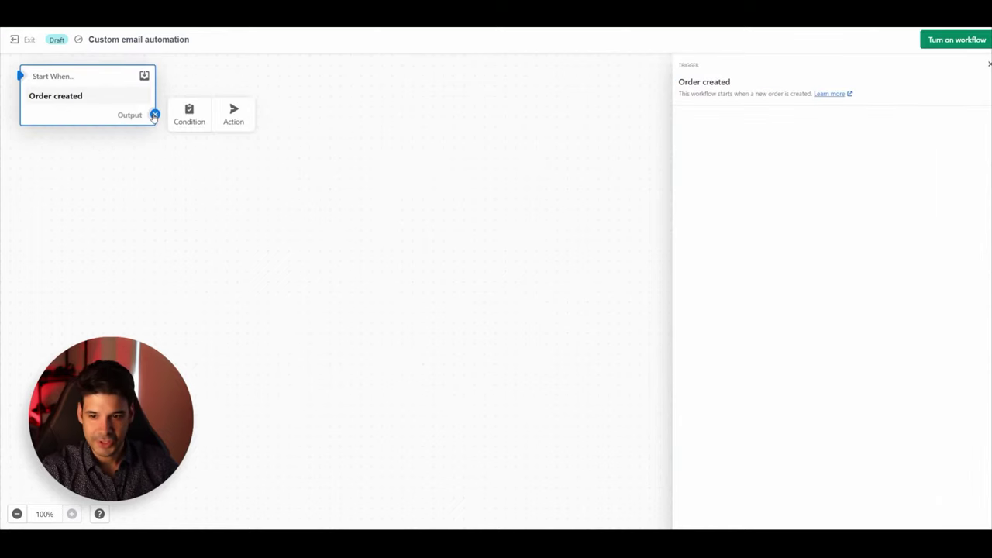
{"action": "left_click", "coordinate": [233, 115]}
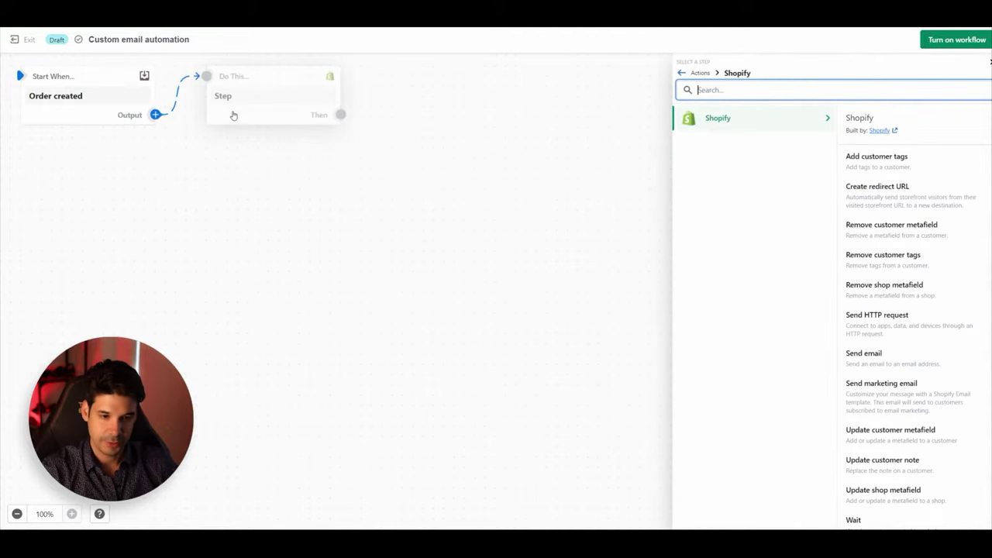
{"action": "scroll", "coordinate": [827, 348], "scroll_direction": "down", "scroll_amount": 1}
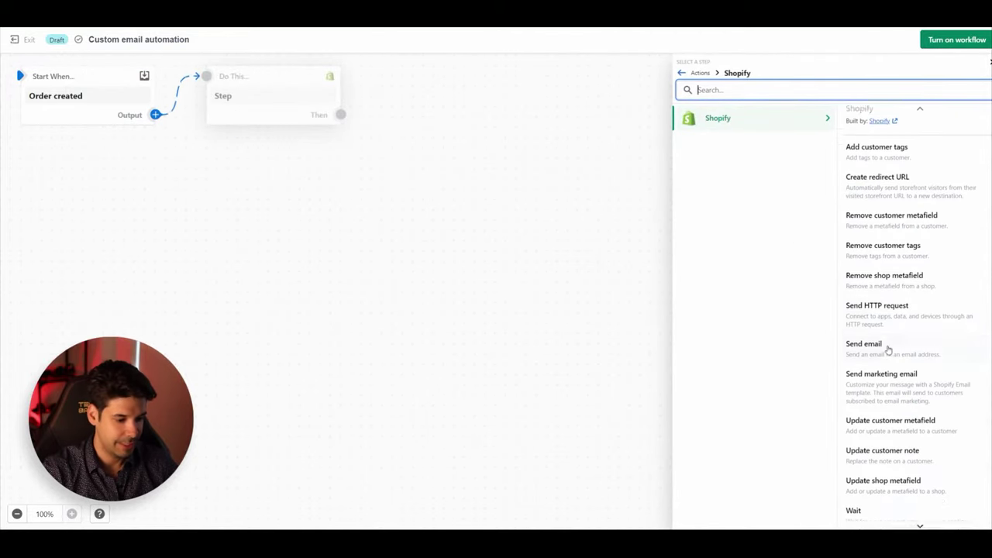
{"action": "left_click", "coordinate": [877, 506]}
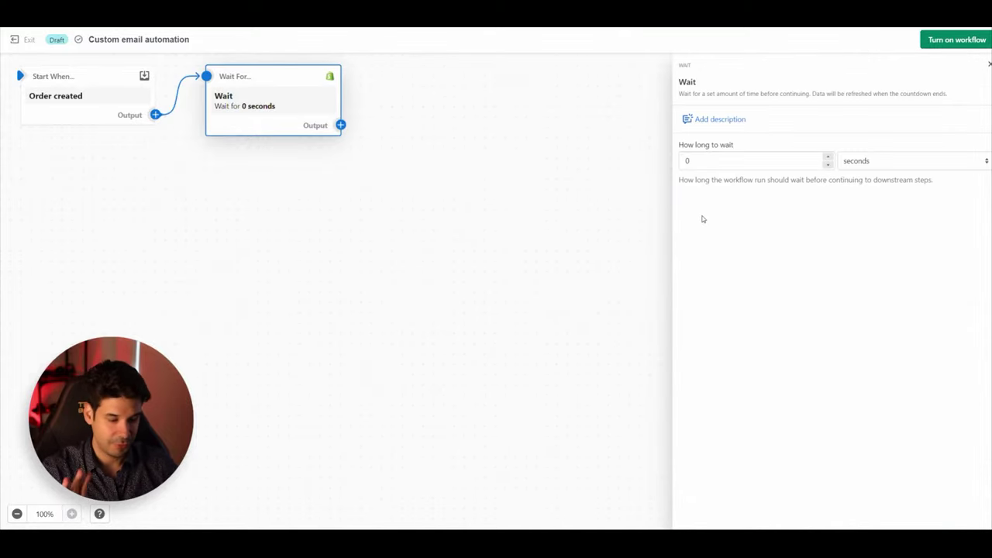
{"action": "left_click", "coordinate": [721, 163]}
{"action": "key", "text": "BackSpace"}
{"action": "type", "text": "5"}
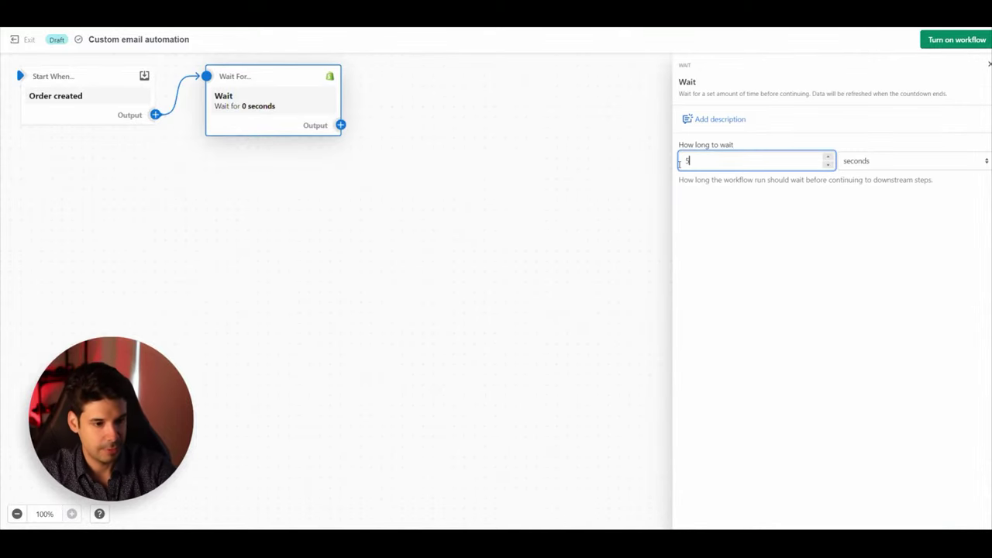
{"action": "left_click", "coordinate": [944, 159]}
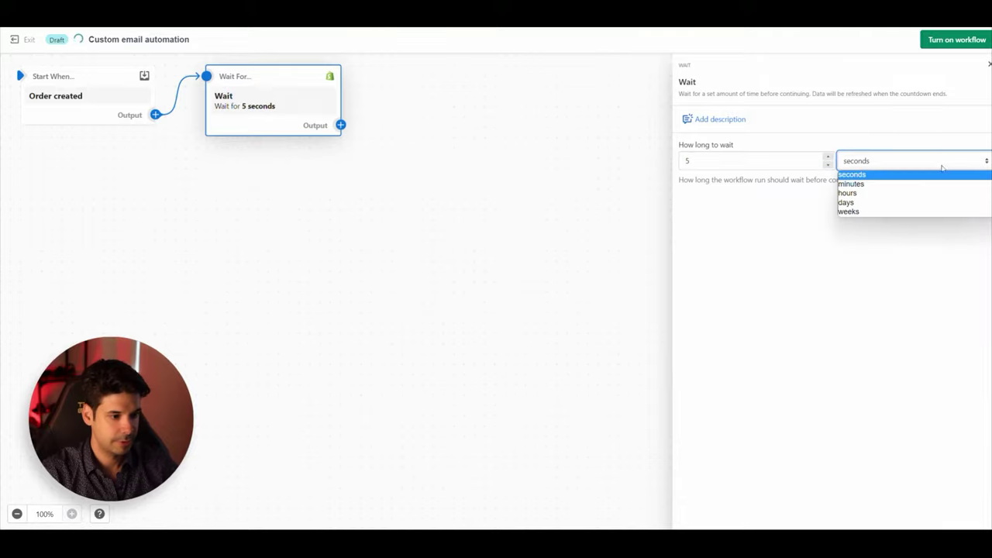
{"action": "left_click", "coordinate": [856, 204]}
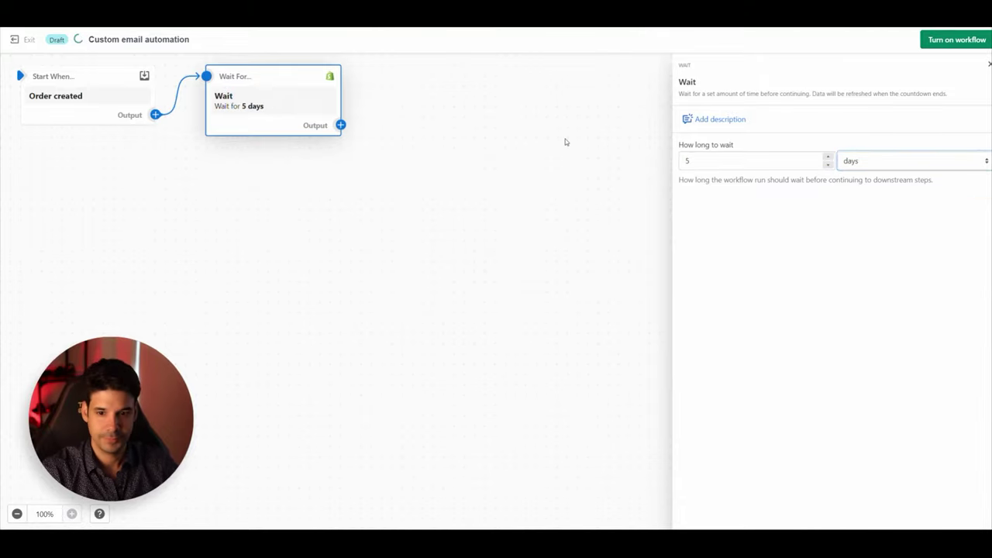
{"action": "left_click", "coordinate": [565, 139]}
- Add a condition after the Wait step that checks whether the order's displayFulfillmentStatus is equal to UNFULFILLED
{"action": "left_click", "coordinate": [341, 125]}
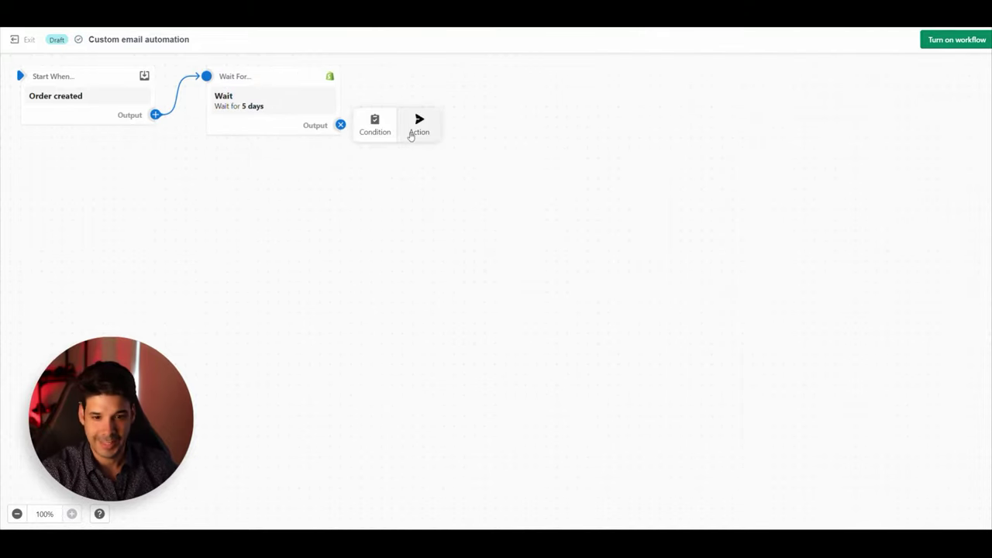
{"action": "left_click", "coordinate": [374, 124]}
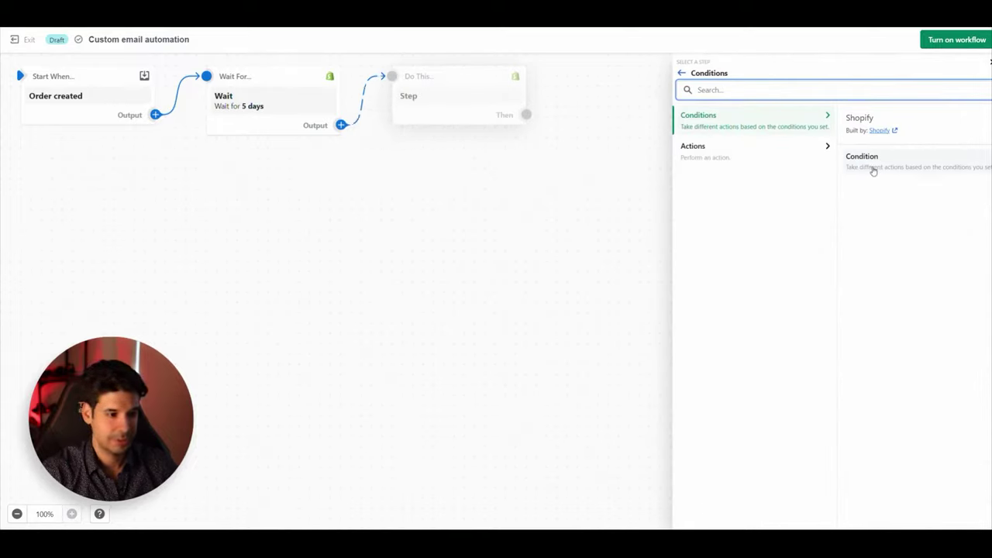
{"action": "left_click", "coordinate": [872, 164]}
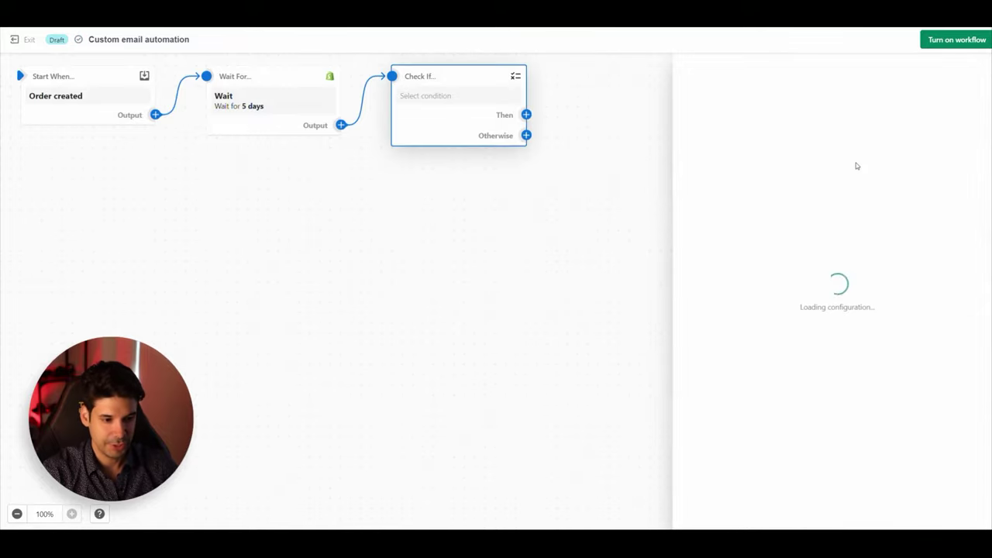
{"action": "left_click", "coordinate": [700, 182]}
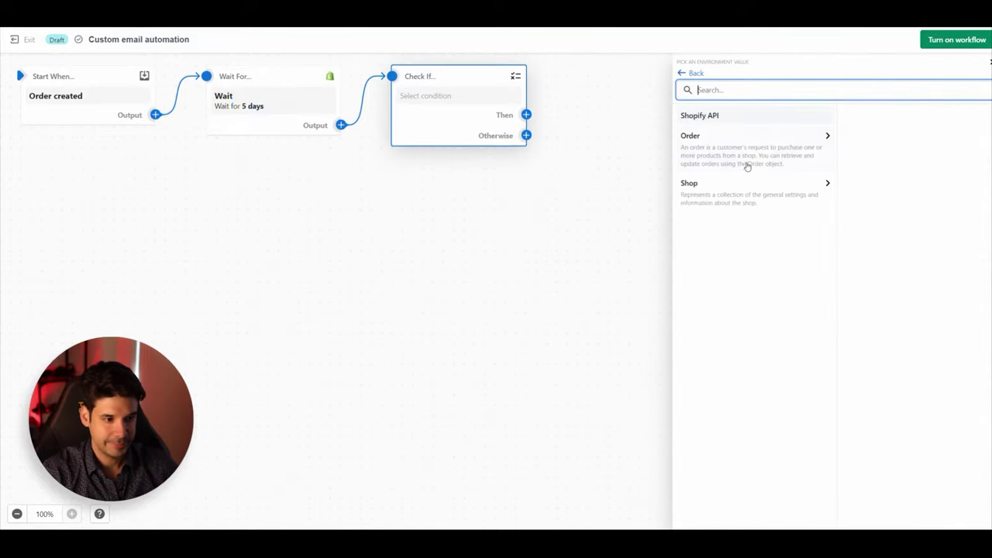
{"action": "left_click", "coordinate": [790, 151]}
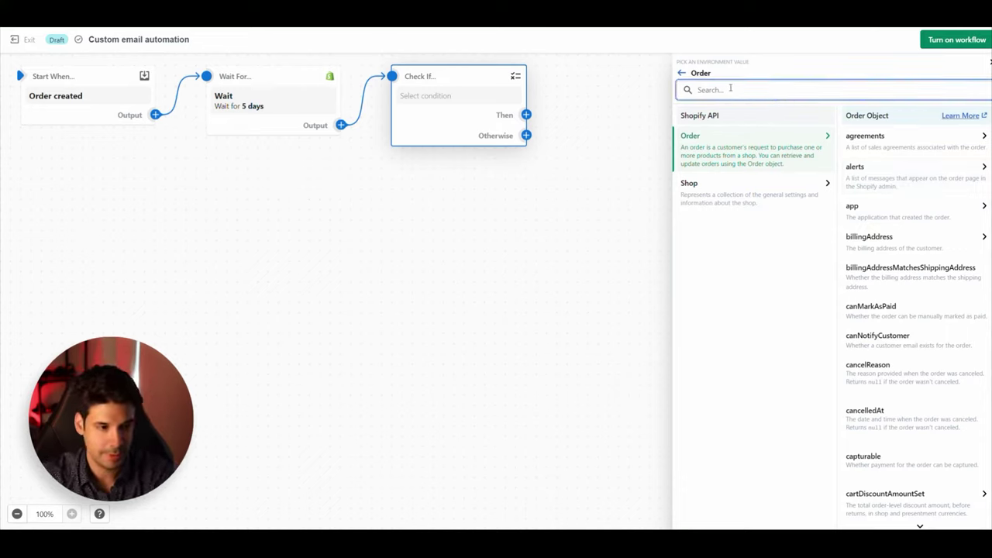
{"action": "type", "text": "fulfill"}
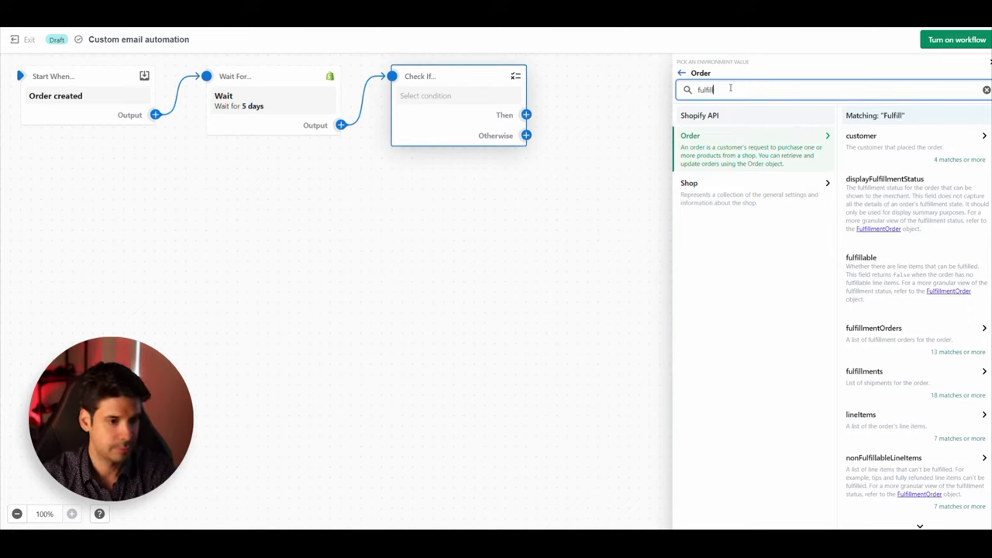
{"action": "left_click", "coordinate": [900, 193]}
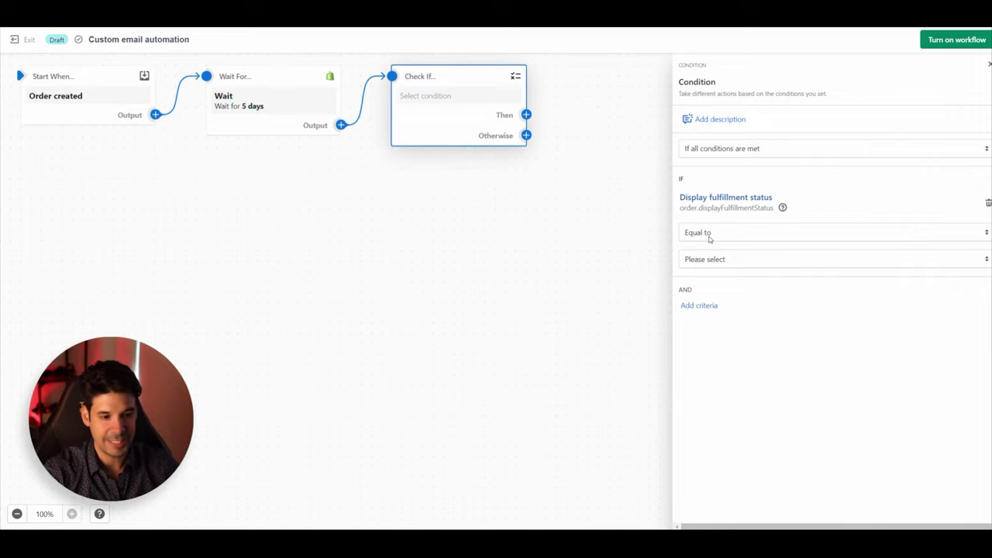
{"action": "left_click", "coordinate": [733, 267]}
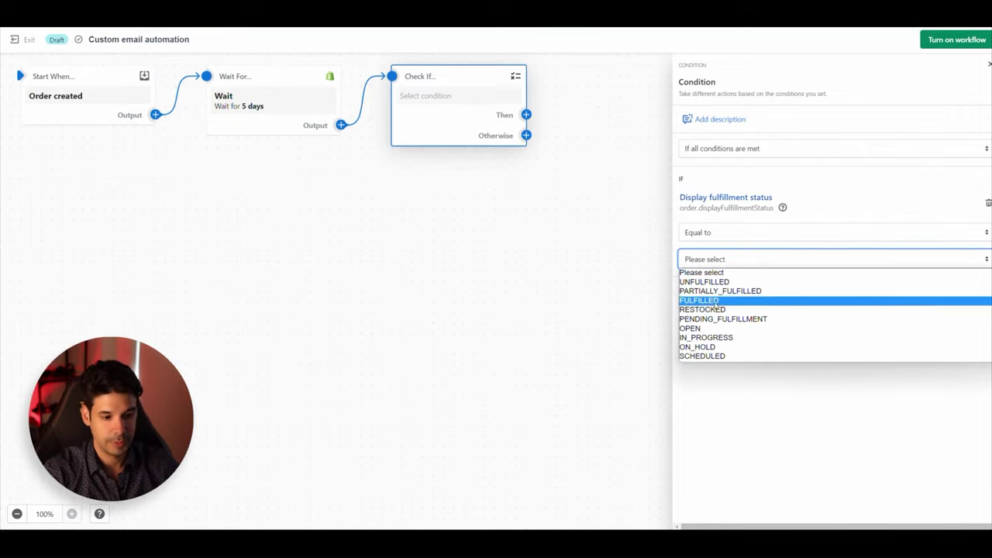
{"action": "left_click", "coordinate": [711, 282]}
- Add a Send marketing email action to the Then branch of the fulfillment status condition
{"action": "left_click", "coordinate": [527, 125]}
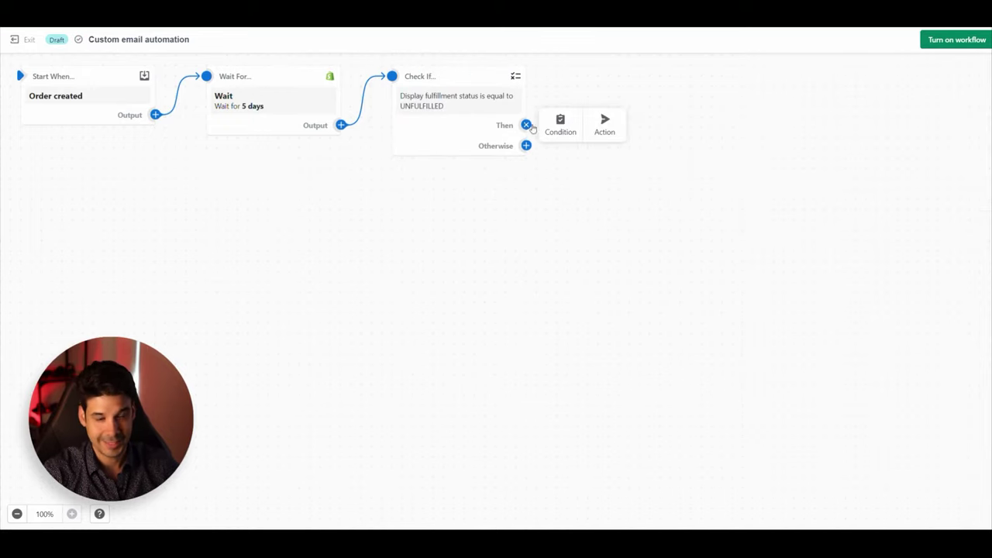
{"action": "left_click", "coordinate": [606, 121]}
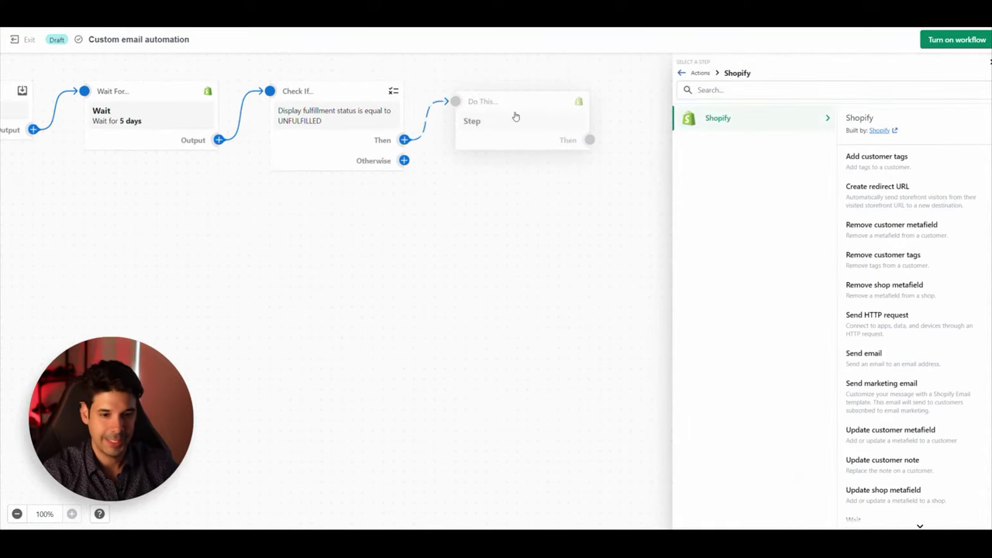
{"action": "left_click", "coordinate": [904, 391]}
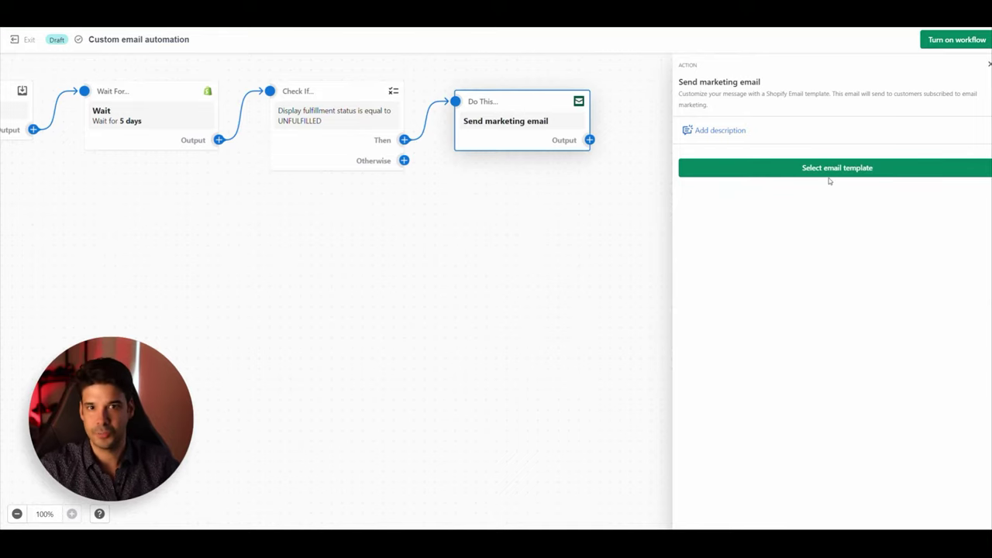
- Add a Send email action to the Then branch of the fulfillment status condition and enter the fulfillment team's email address as recipient
{"action": "left_click", "coordinate": [588, 179]}
{"action": "left_click", "coordinate": [380, 96]}
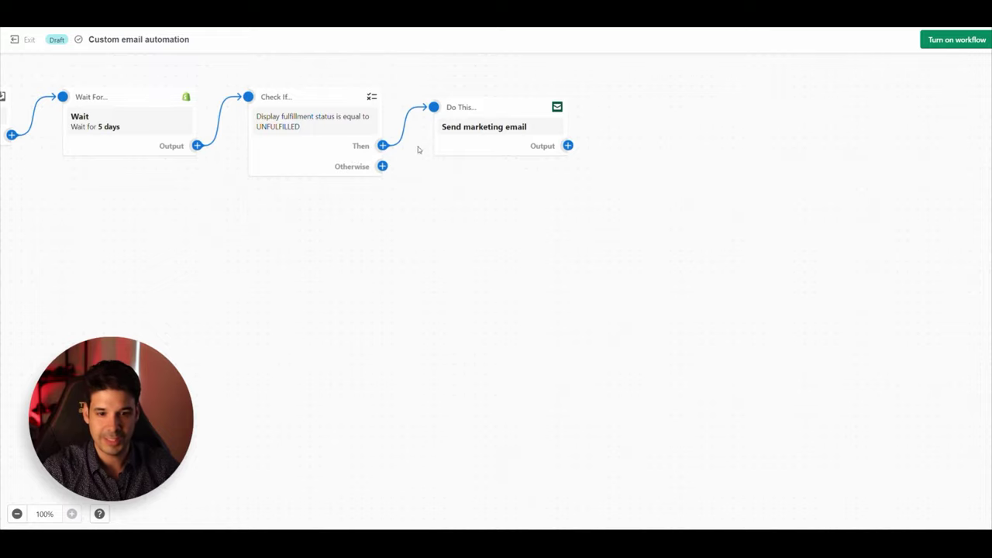
{"action": "left_click", "coordinate": [470, 115]}
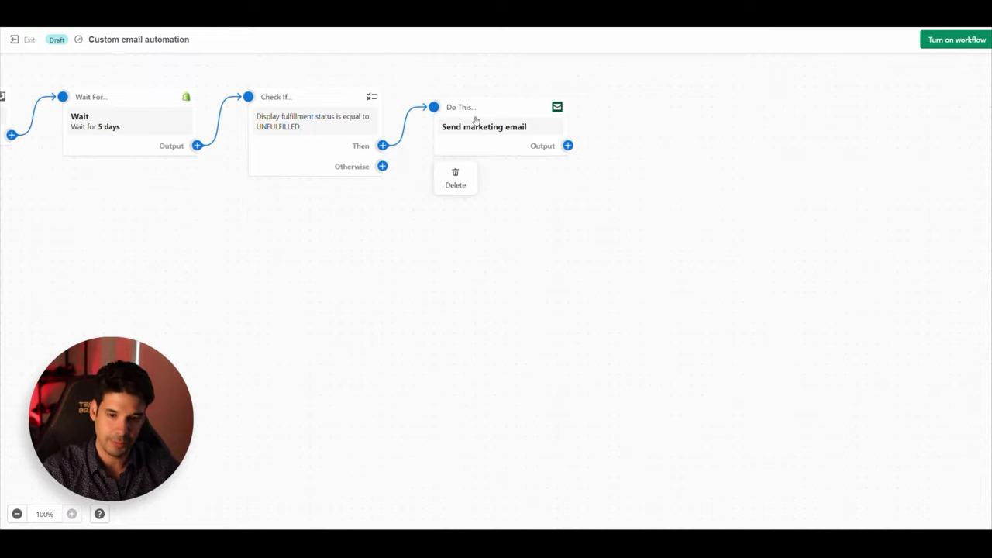
{"action": "left_click", "coordinate": [381, 145]}
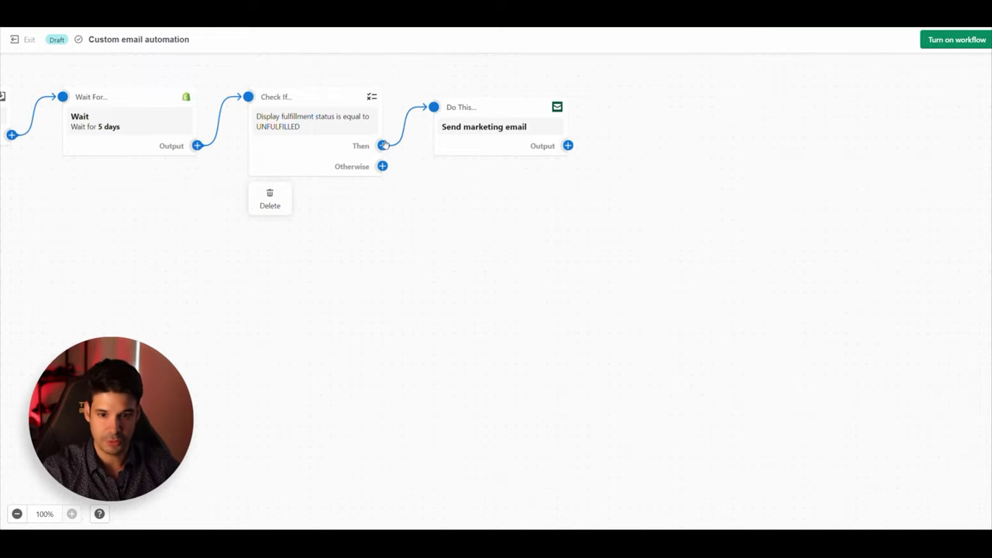
{"action": "left_click", "coordinate": [382, 145]}
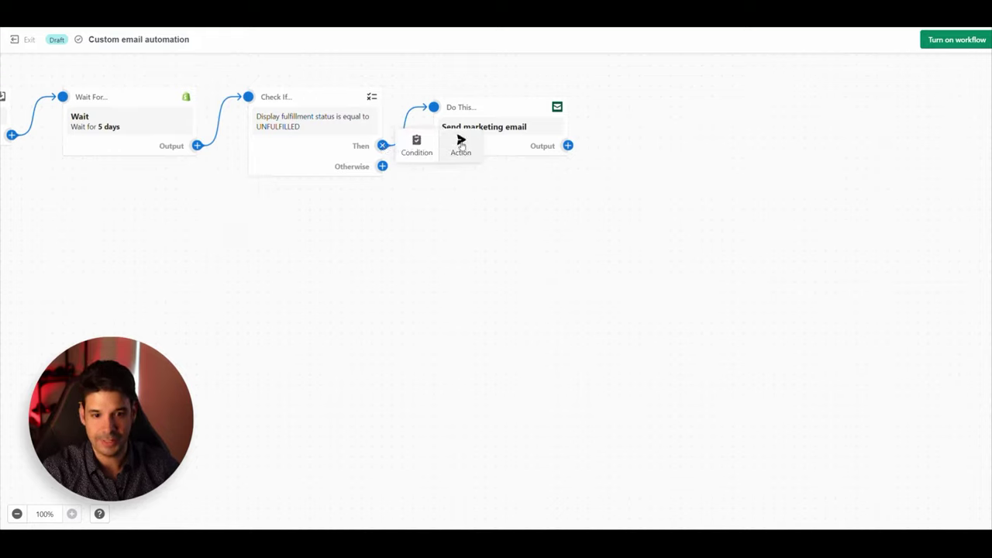
{"action": "left_click", "coordinate": [460, 142]}
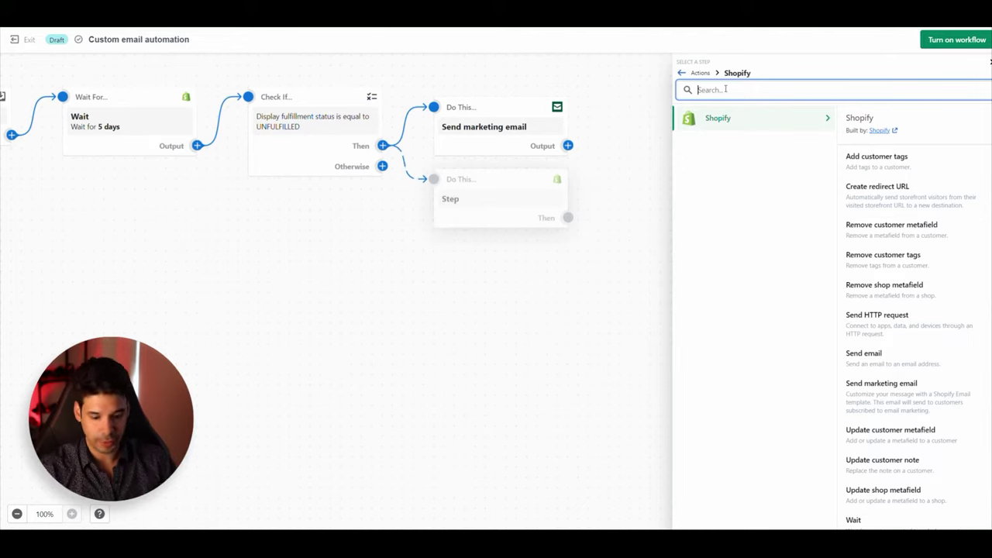
{"action": "type", "text": "email"}
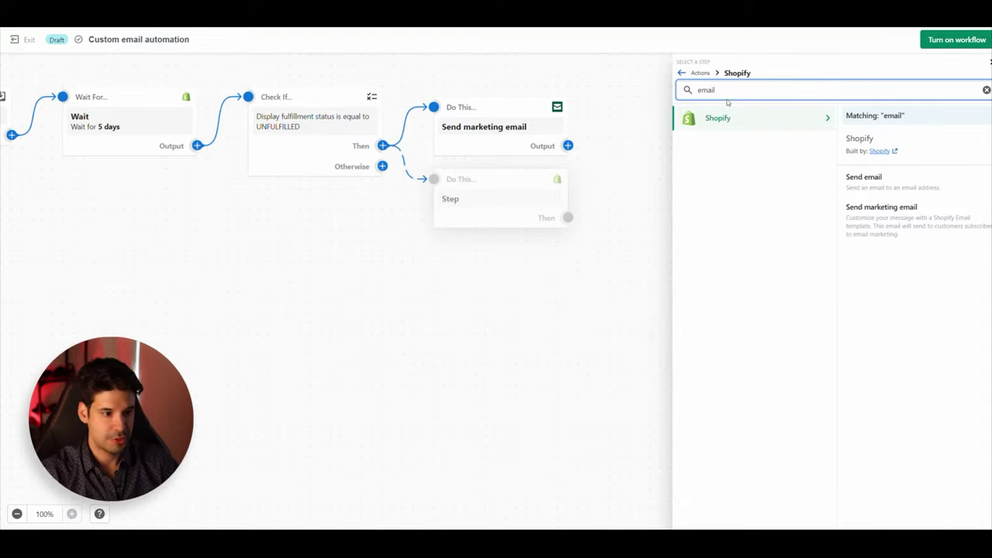
{"action": "left_click", "coordinate": [876, 184]}
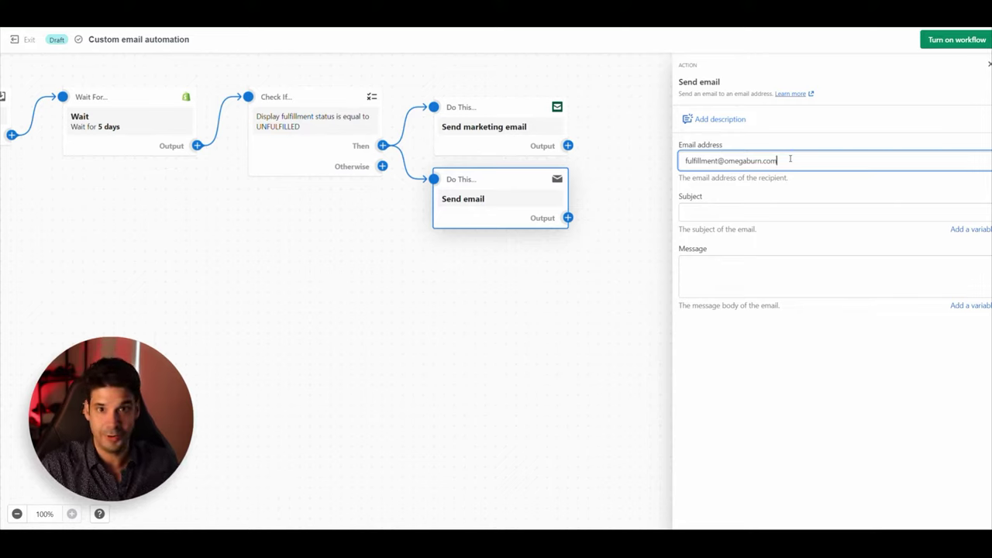
- Set the subject of the Send email action to "Order not shipped. Please check."
{"action": "left_click", "coordinate": [754, 216]}
{"action": "type", "text": "Order not shipped. Please check."}
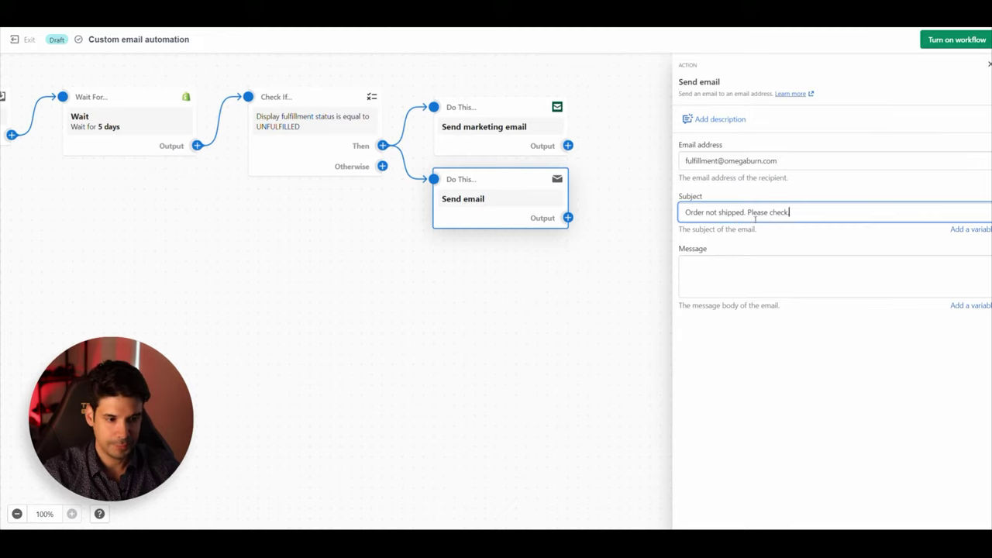
{"action": "left_click", "coordinate": [751, 264]}
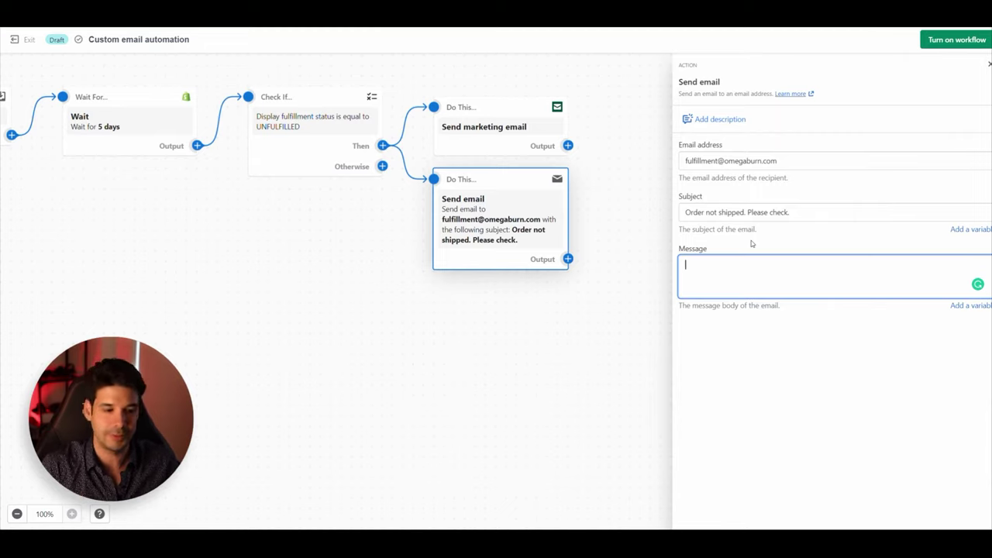
- Insert the order name variable into the email's message body, taken from the orders of the order's customer
{"action": "left_click", "coordinate": [966, 307]}
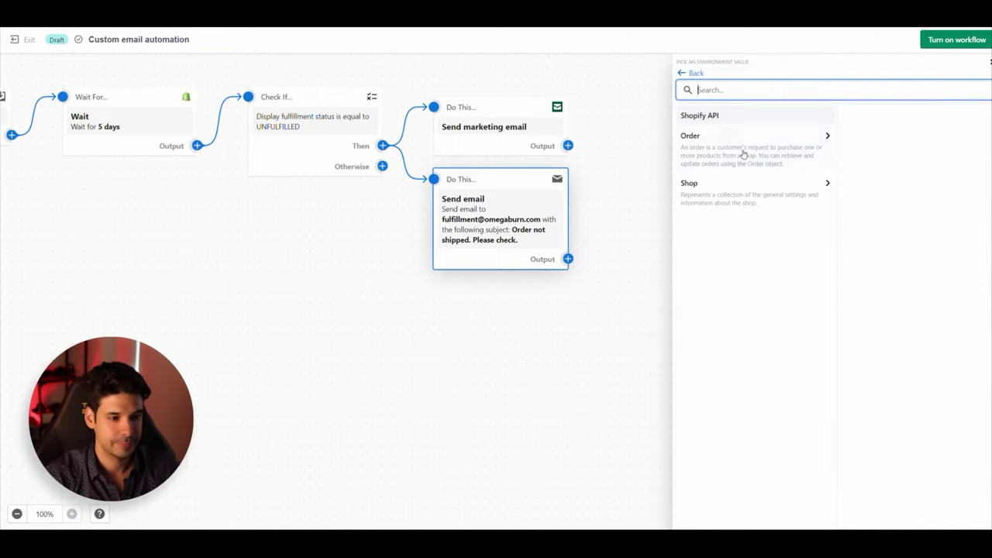
{"action": "left_click", "coordinate": [731, 151]}
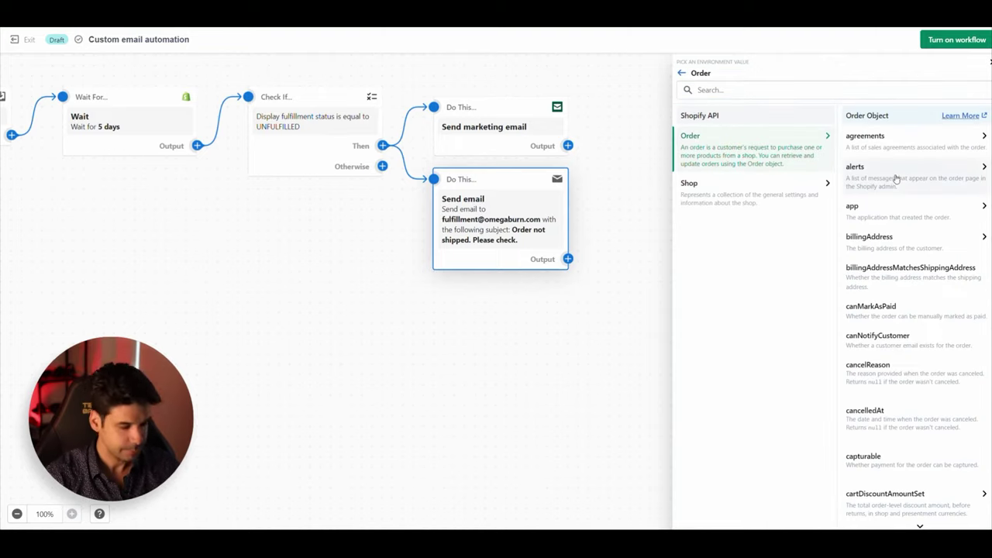
{"action": "scroll", "coordinate": [896, 181], "scroll_direction": "down", "scroll_amount": 5}
{"action": "scroll", "coordinate": [896, 186], "scroll_direction": "down", "scroll_amount": 10}
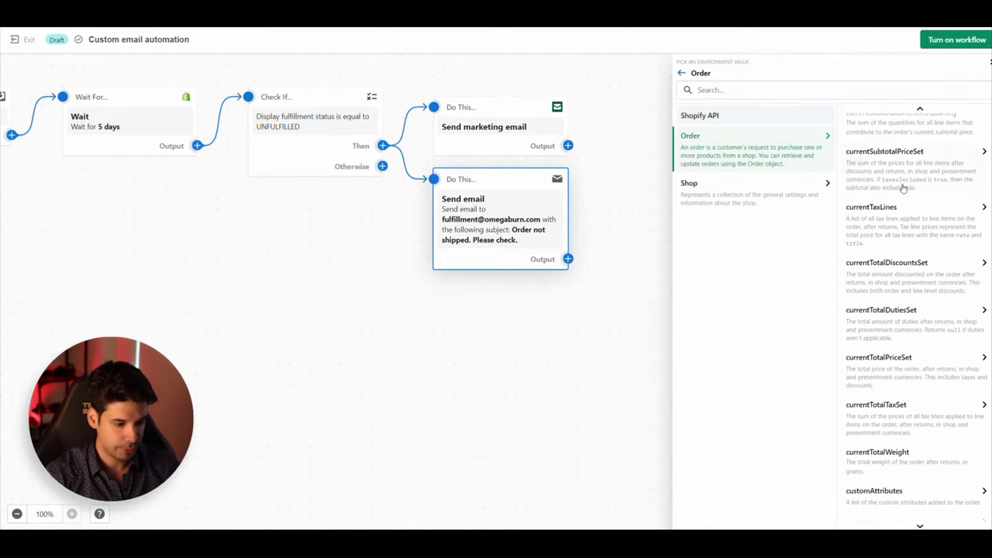
{"action": "left_click", "coordinate": [876, 268]}
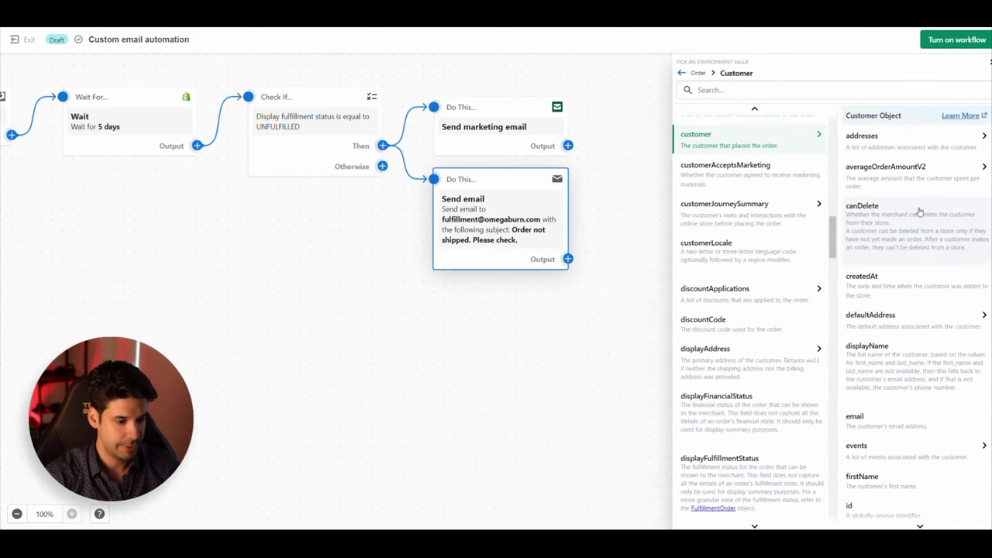
{"action": "scroll", "coordinate": [916, 214], "scroll_direction": "down", "scroll_amount": 5}
{"action": "scroll", "coordinate": [916, 215], "scroll_direction": "down", "scroll_amount": 5}
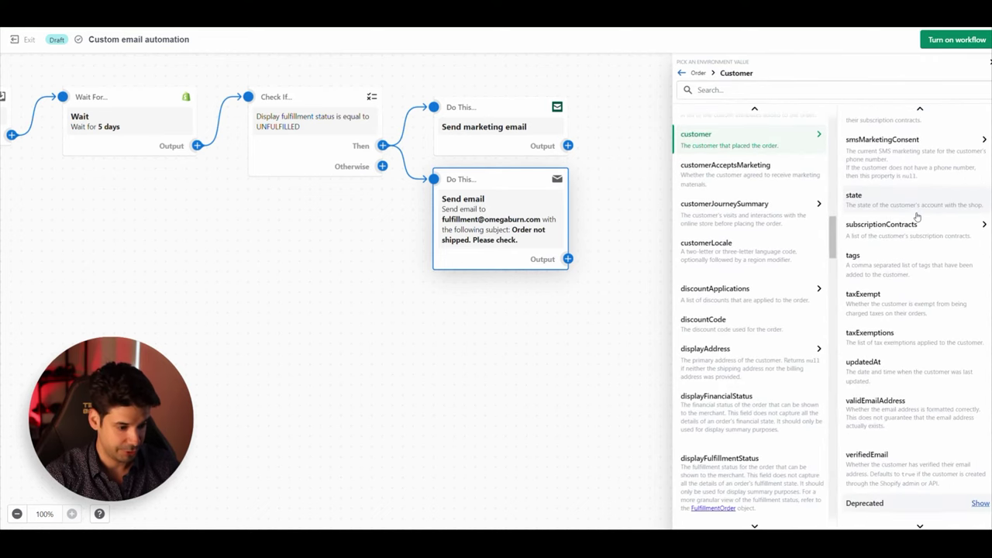
{"action": "scroll", "coordinate": [910, 263], "scroll_direction": "up", "scroll_amount": 4}
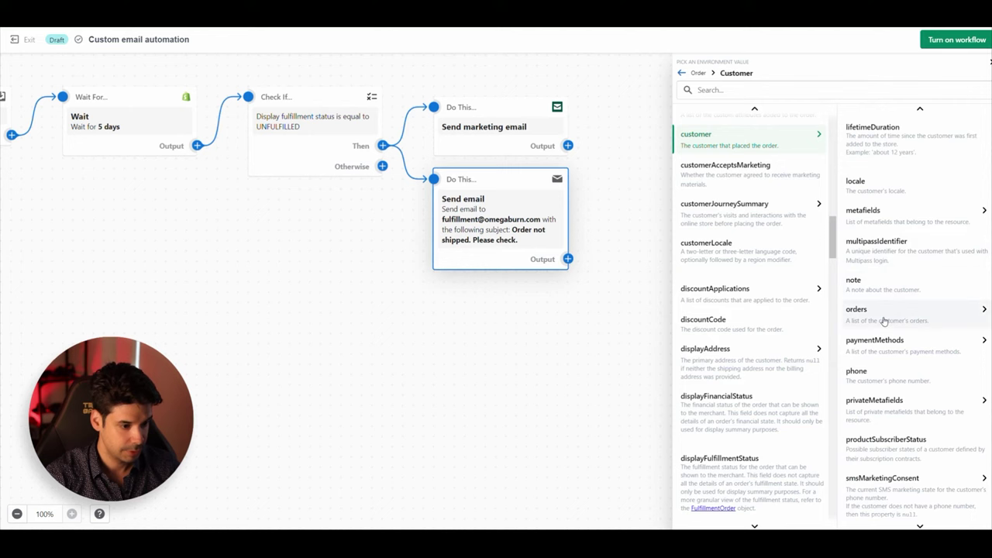
{"action": "left_click", "coordinate": [886, 316]}
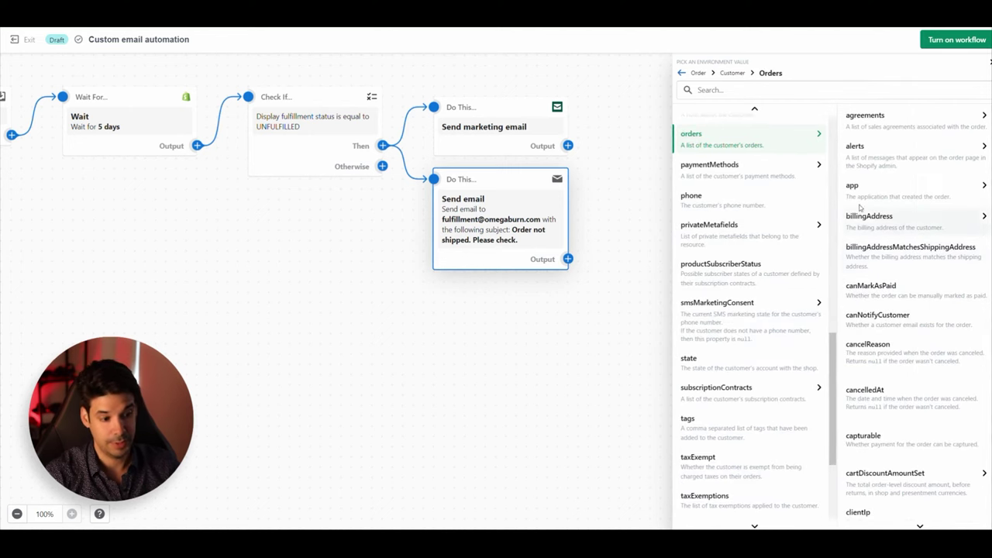
{"action": "scroll", "coordinate": [902, 245], "scroll_direction": "down", "scroll_amount": 10}
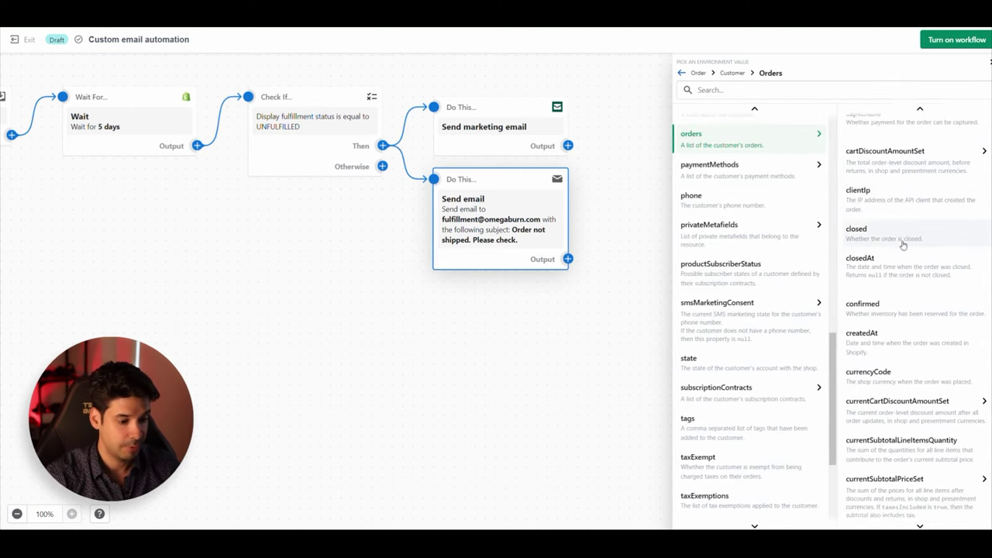
{"action": "scroll", "coordinate": [902, 245], "scroll_direction": "down", "scroll_amount": 10}
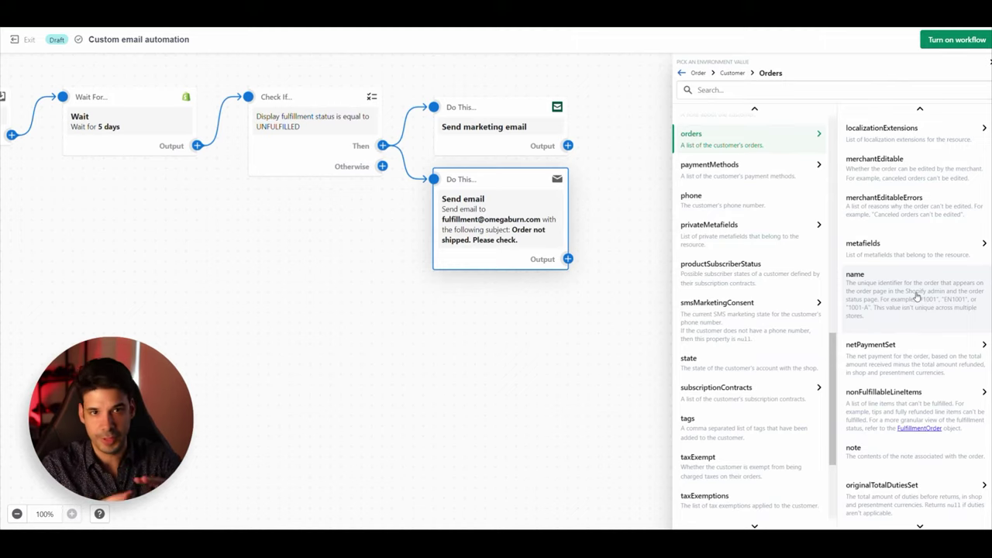
{"action": "left_click", "coordinate": [917, 296]}
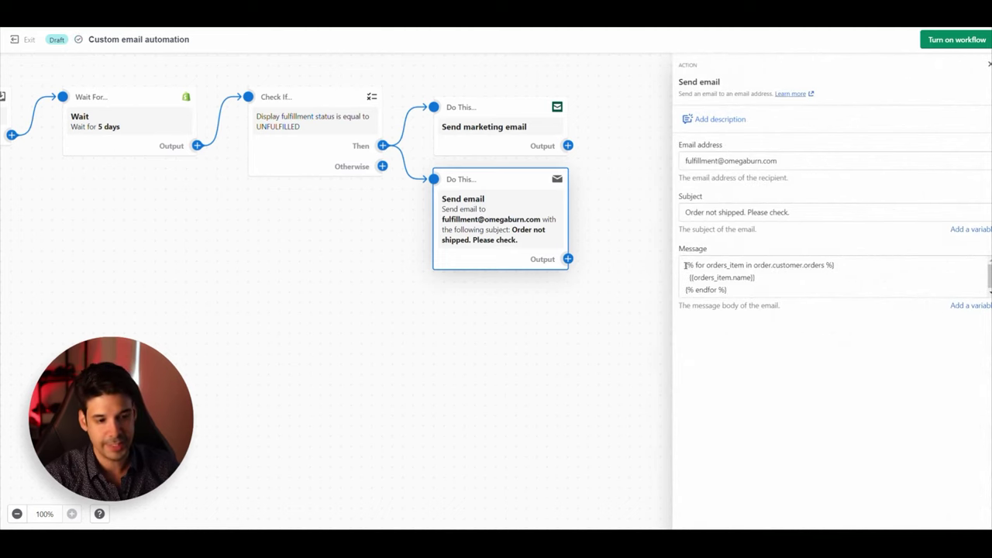
- Add the line "Please check order and update status." above the order name code in the message and close the action settings
{"action": "left_click_drag", "start_coordinate": [685, 265], "coordinate": [733, 294]}
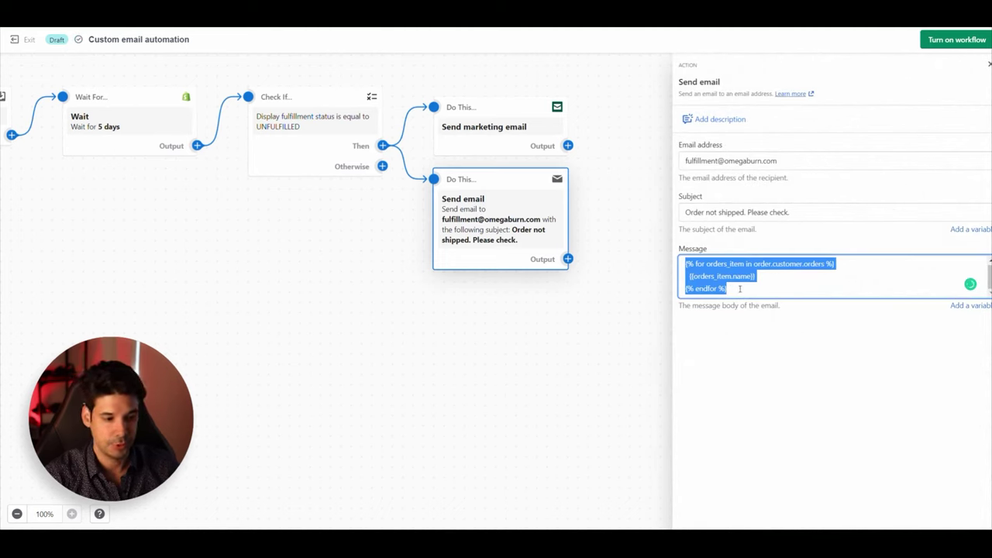
{"action": "left_click", "coordinate": [739, 288]}
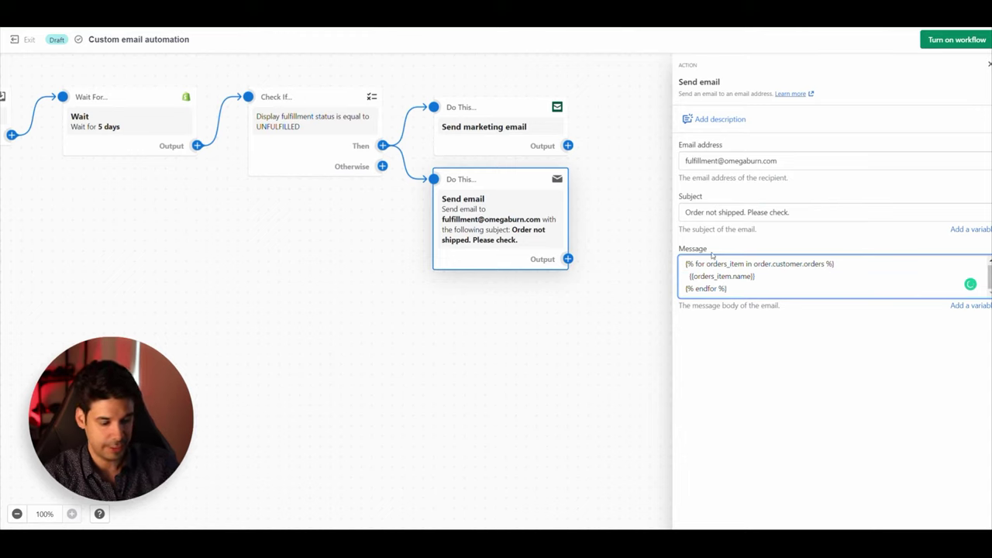
{"action": "key", "text": "Return"}
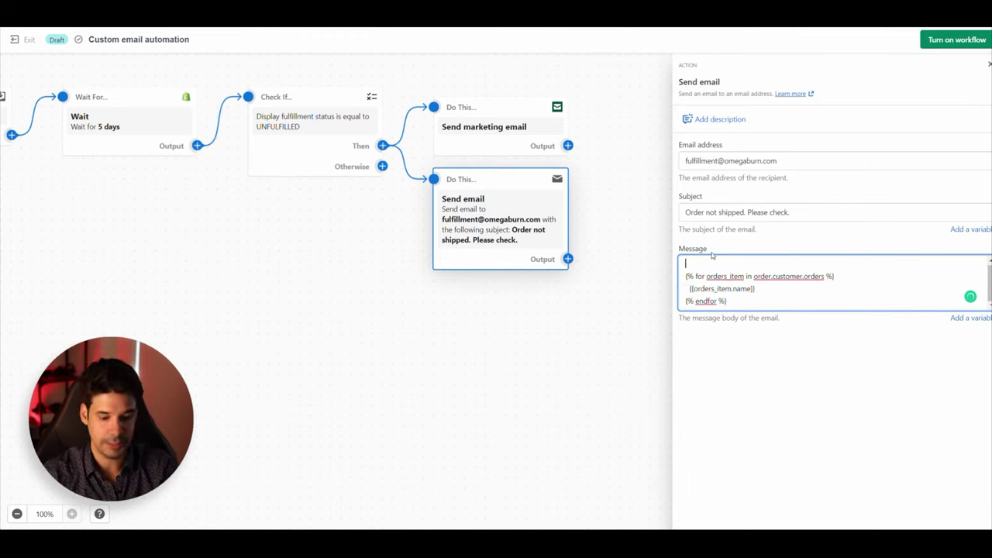
{"action": "type", "text": "Please check order and update status."}
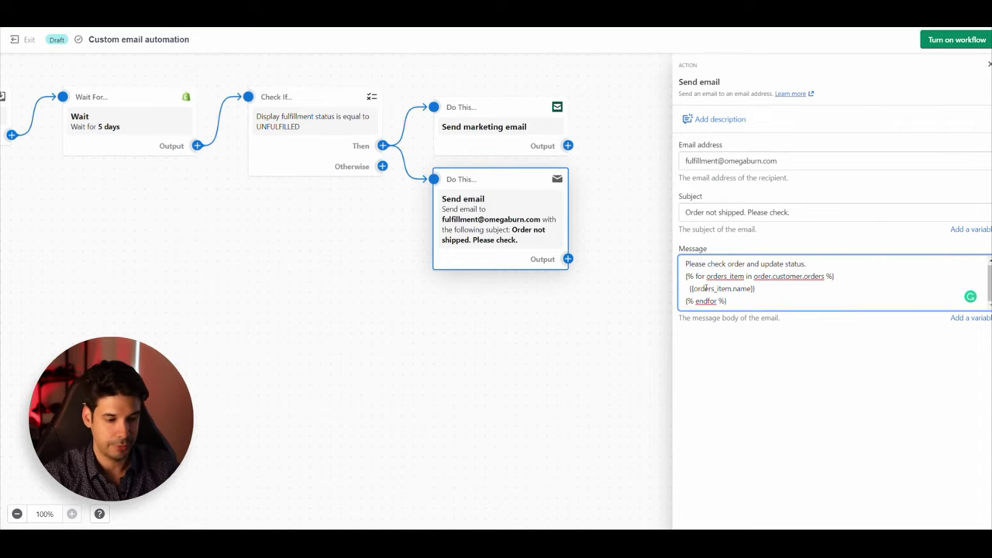
{"action": "left_click", "coordinate": [436, 322]}
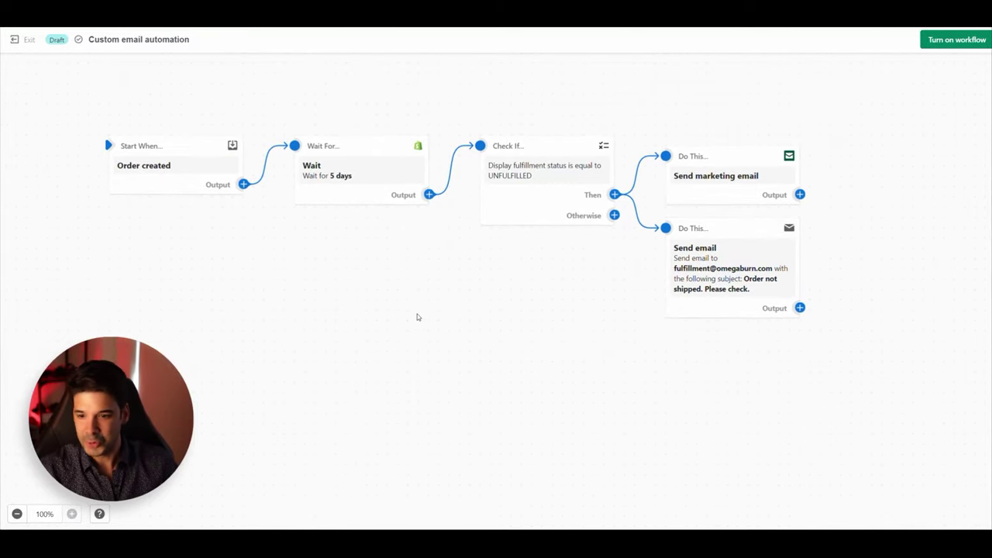
- Move the Send marketing email and Send email steps higher on the canvas to clear space beside the Otherwise branch
{"action": "mouse_move", "coordinate": [201, 164]}
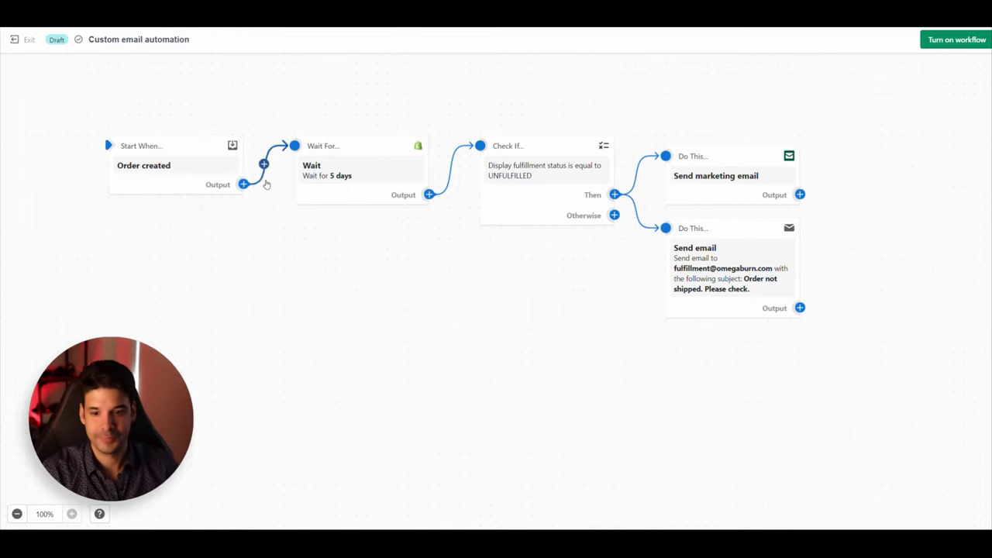
{"action": "mouse_move", "coordinate": [419, 148]}
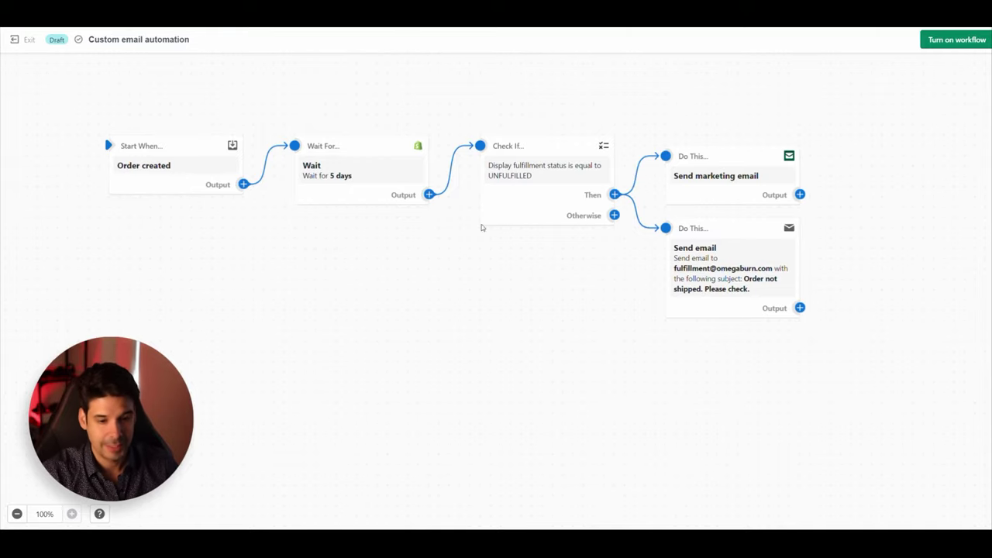
{"action": "mouse_move", "coordinate": [496, 169]}
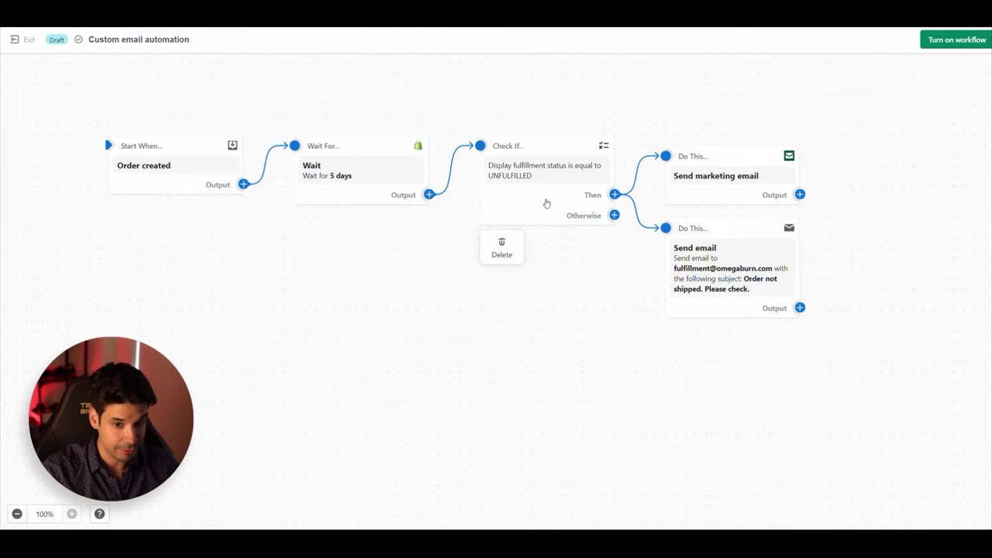
{"action": "mouse_move", "coordinate": [622, 194]}
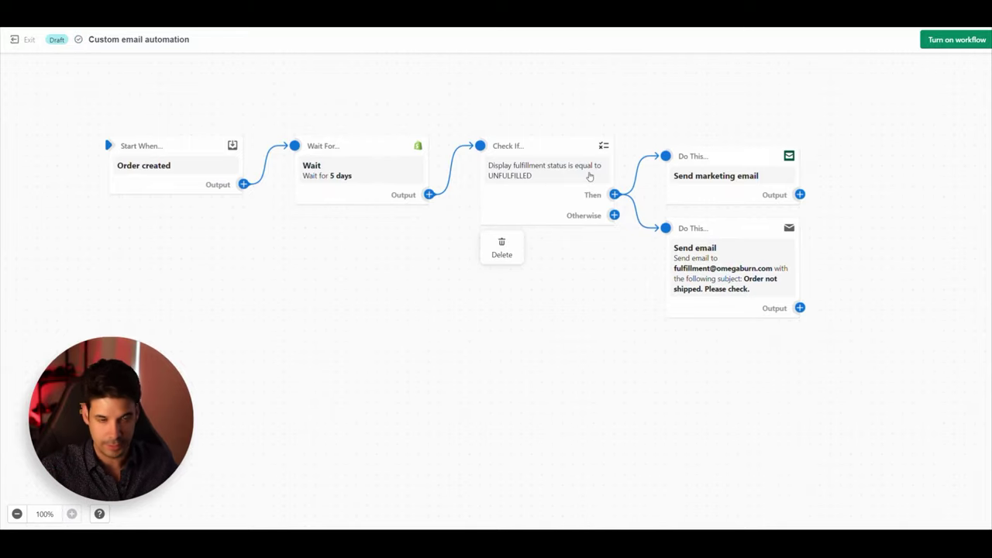
{"action": "left_click", "coordinate": [616, 258]}
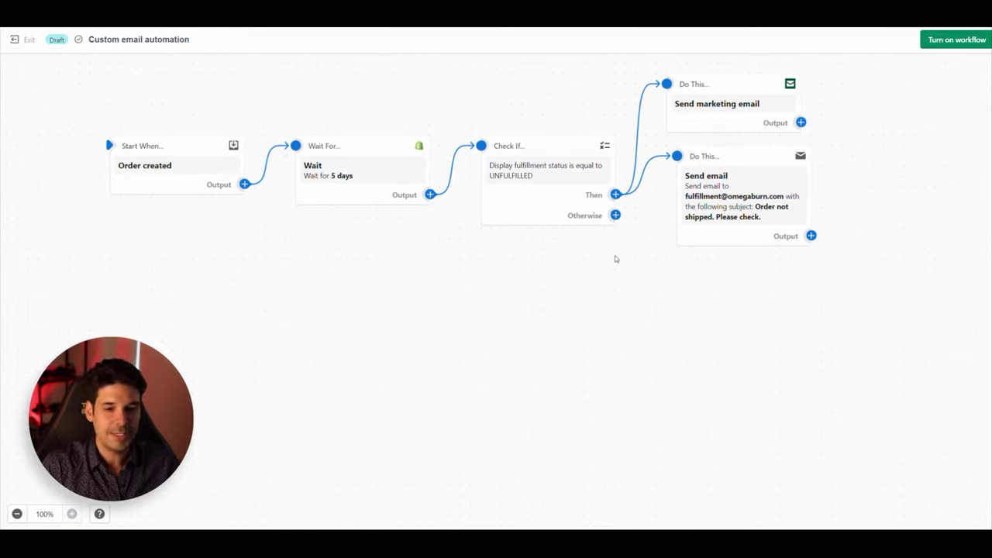
- Add a Send marketing email action to the Otherwise branch of the fulfillment status condition and place it below the Send email step
{"action": "mouse_move", "coordinate": [517, 208]}
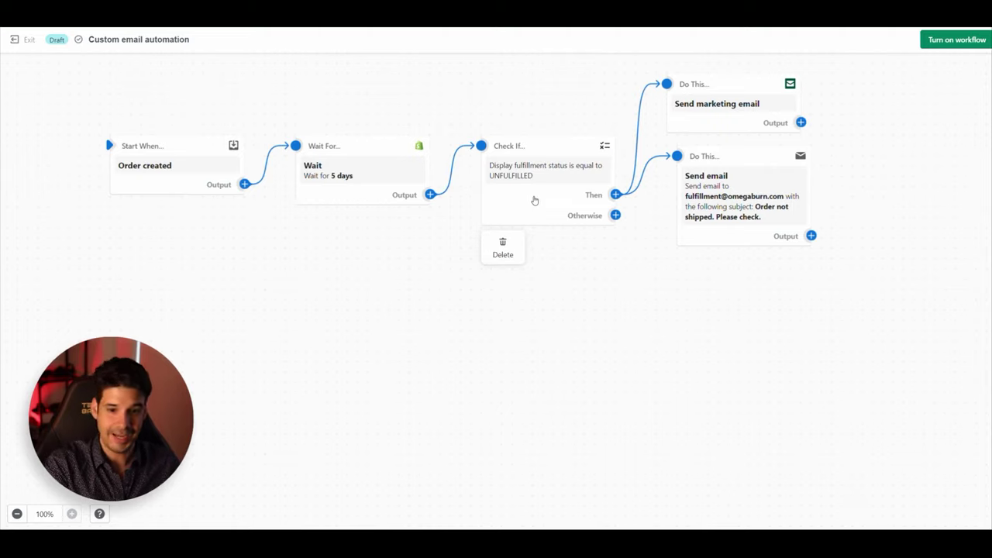
{"action": "left_click", "coordinate": [615, 215]}
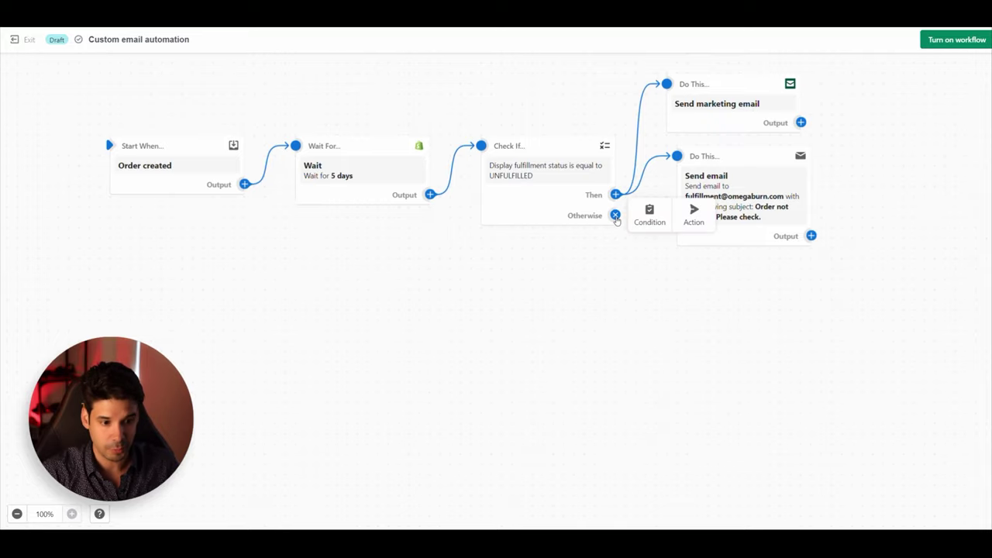
{"action": "left_click", "coordinate": [688, 222]}
{"action": "left_click", "coordinate": [883, 194]}
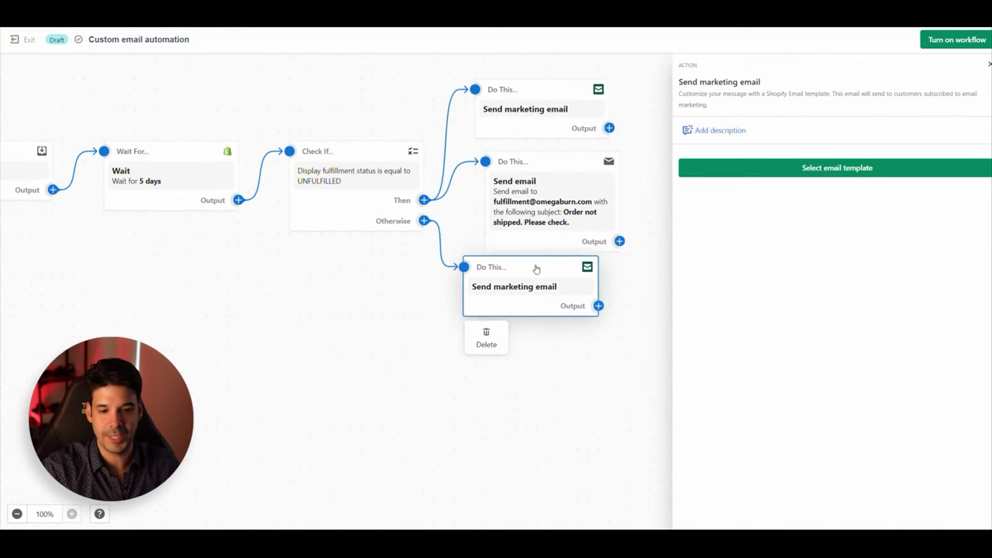
{"action": "left_click_drag", "start_coordinate": [535, 268], "coordinate": [553, 288]}
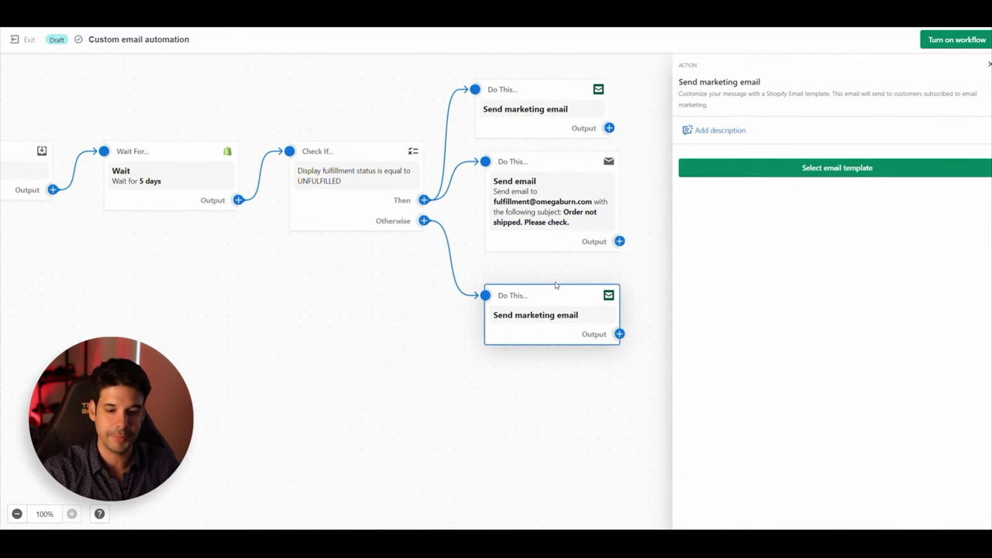